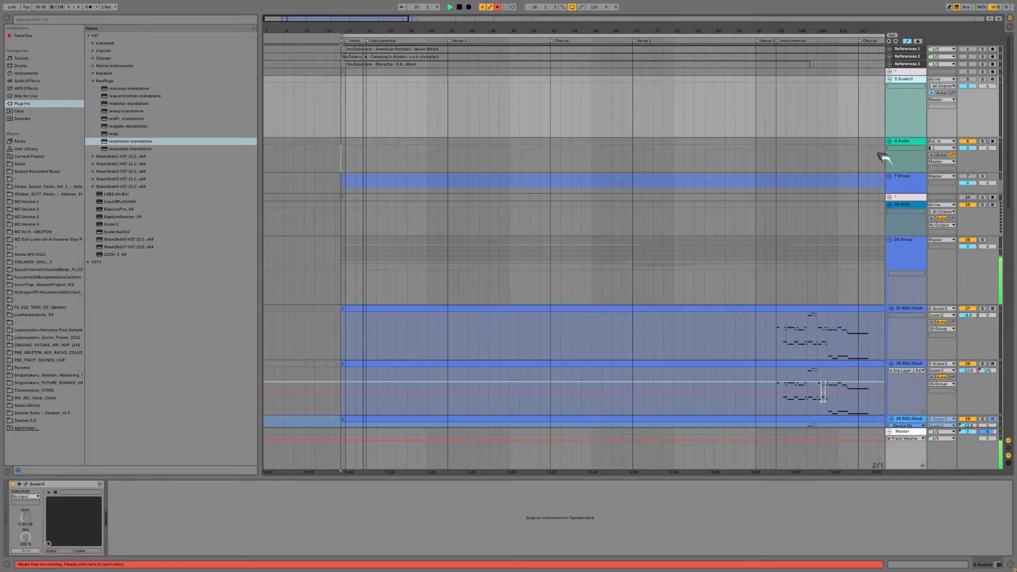
View the Scaler2 plugin on track 5 and the ROLI Studio Player on track 27, closing each plugin window.
left_click(25, 484)
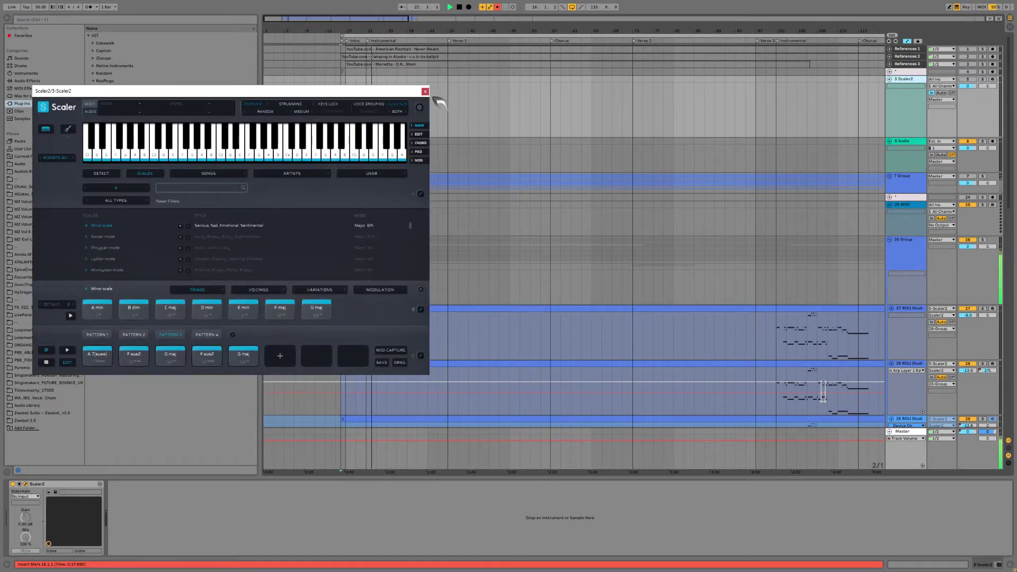
left_click(425, 91)
scroll(618, 192, "down", 3)
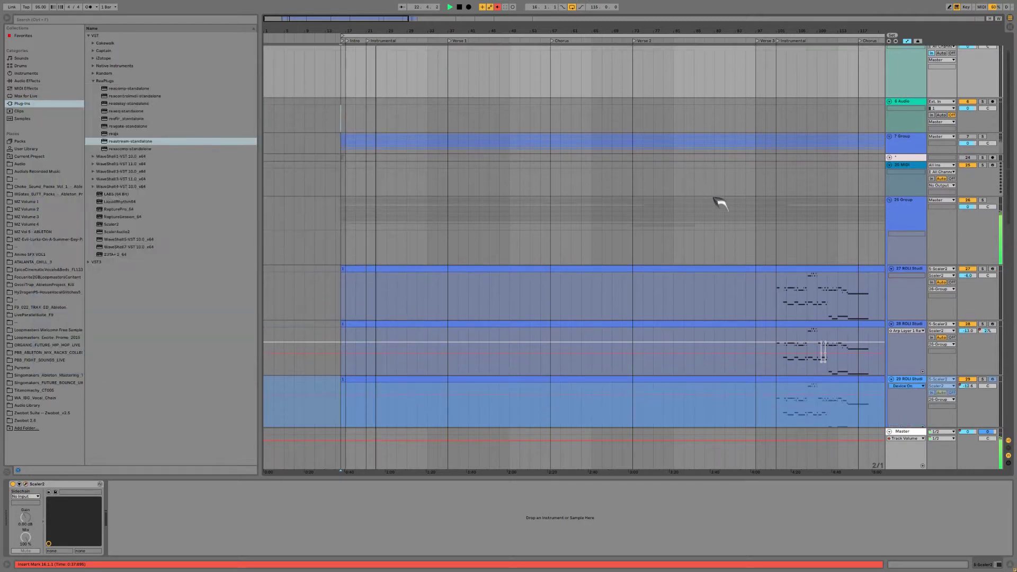
scroll(714, 175, "down", 5)
left_click(965, 217)
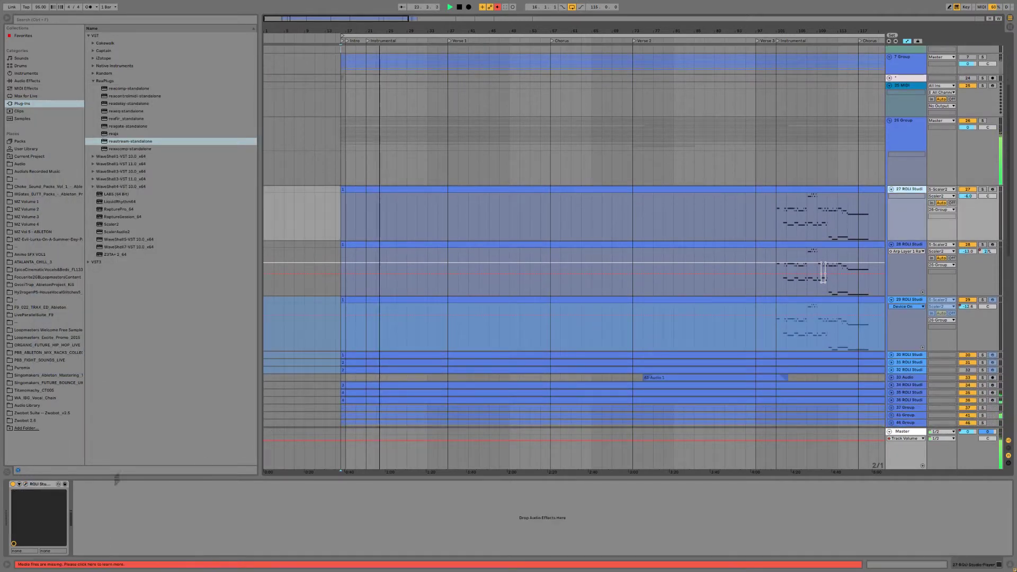
left_click(25, 484)
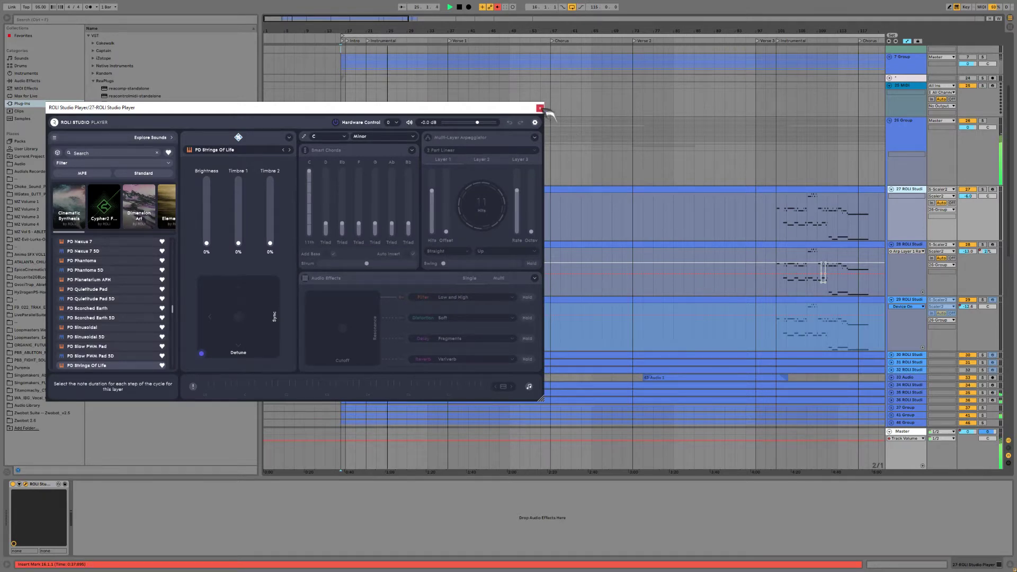
left_click(539, 108)
Unfold track groups 37 and 41 in the arrangement to reveal their instrument tracks.
left_click_drag(396, 34, 446, 29)
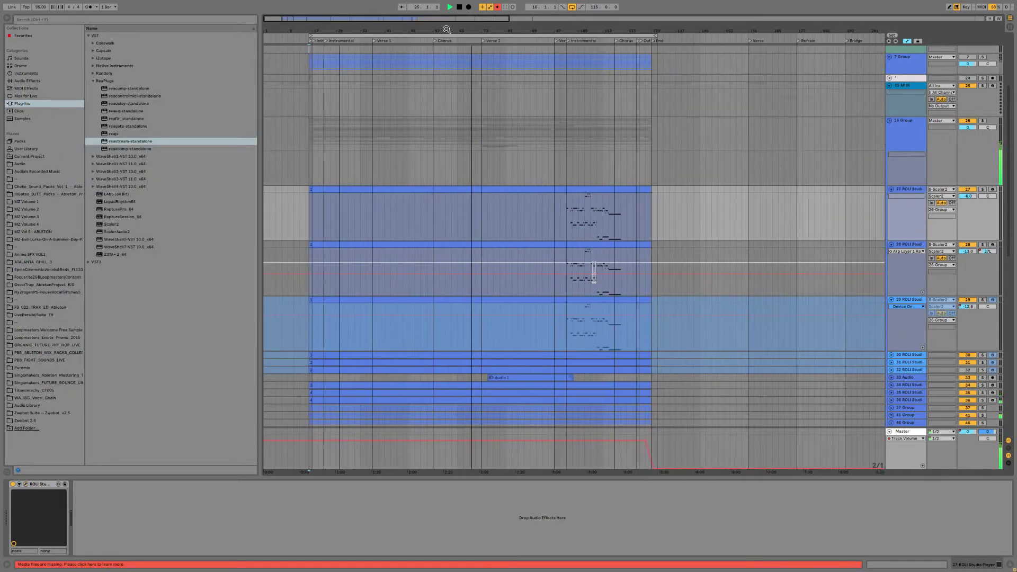
scroll(771, 177, "down", 6)
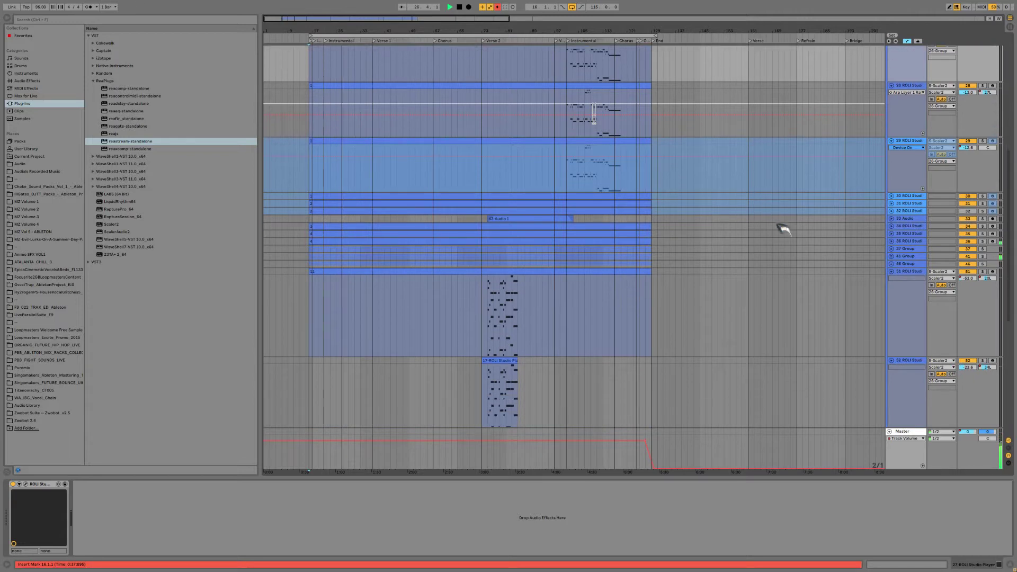
left_click(892, 249)
scroll(858, 265, "down", 4)
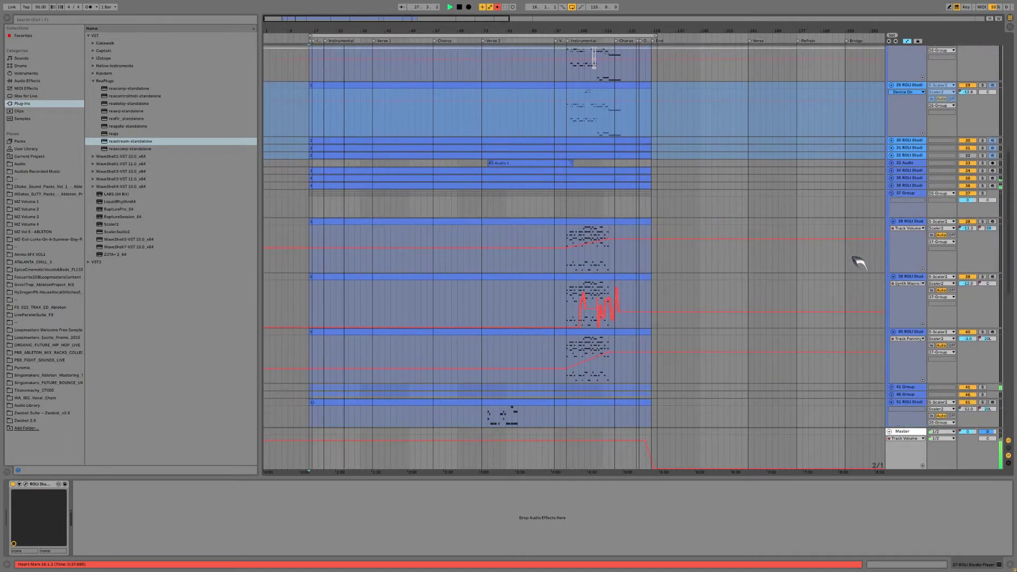
scroll(848, 241, "down", 3)
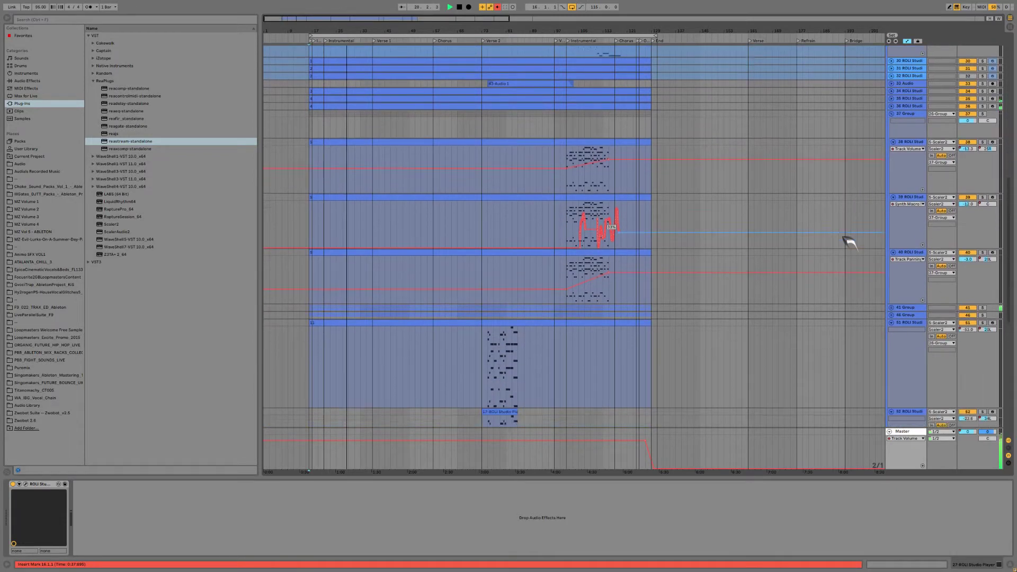
left_click(892, 284)
scroll(853, 266, "down", 3)
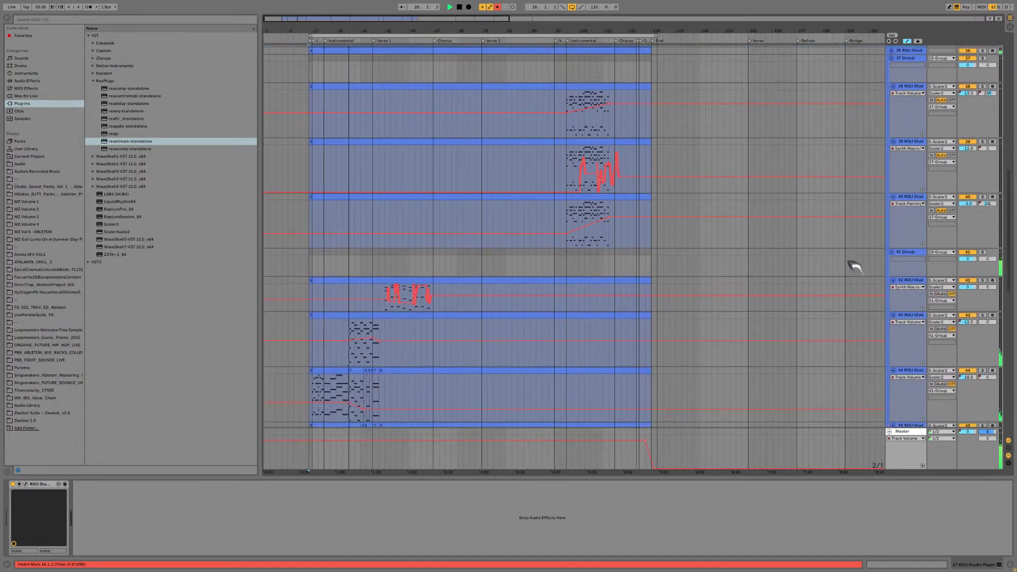
Unfold track group 46 in the arrangement to reveal its instrument tracks.
left_click_drag(301, 18, 283, 57)
scroll(273, 181, "down", 3)
scroll(309, 113, "down", 1)
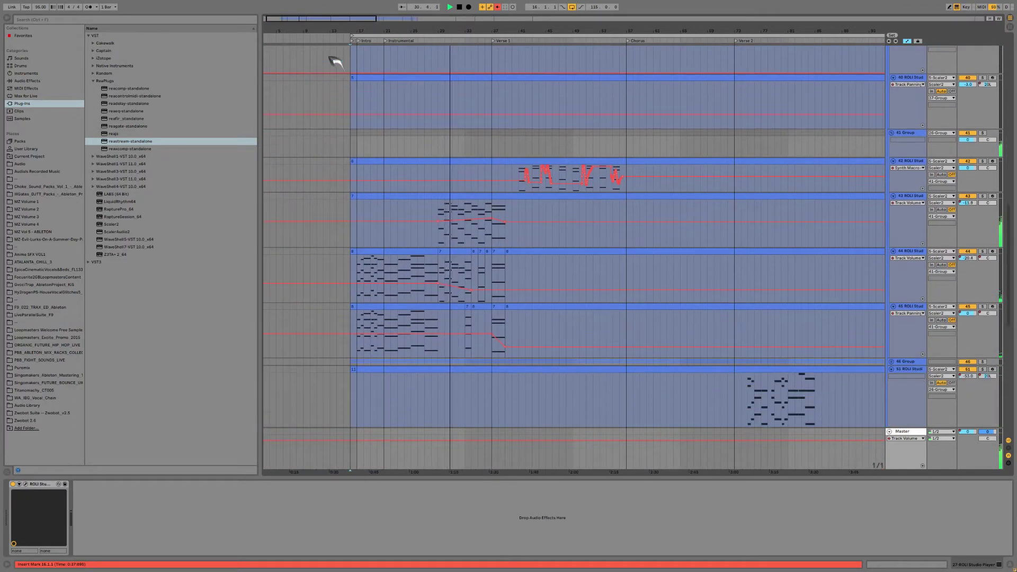
left_click_drag(321, 19, 321, 4)
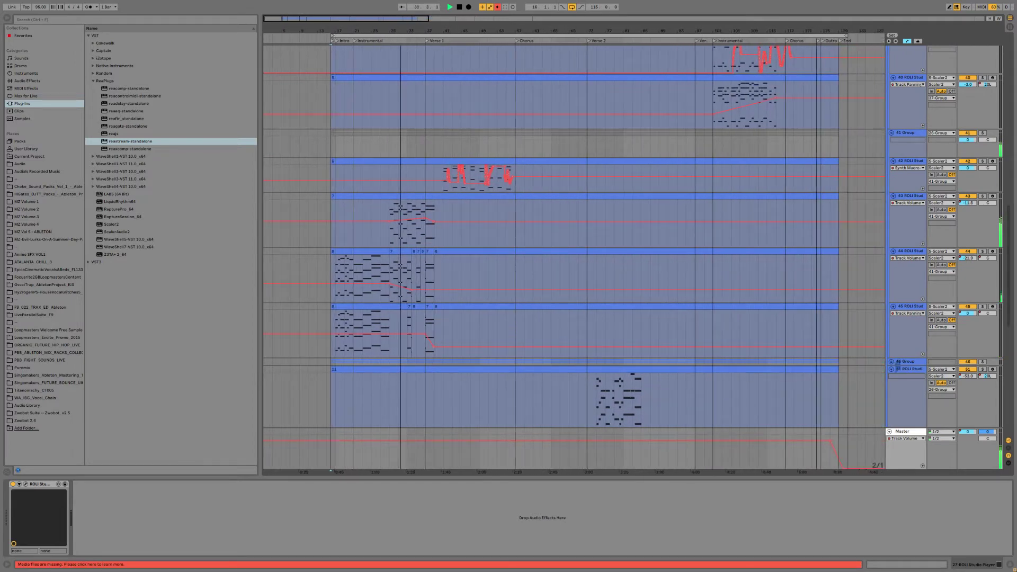
scroll(851, 273, "down", 9)
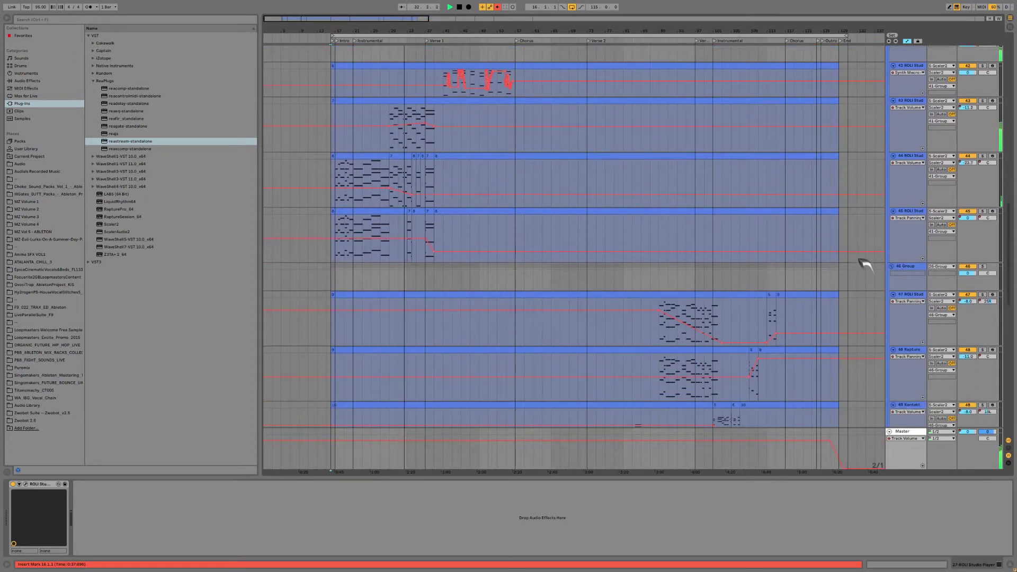
Examine the MIDI clips and automation on the tracks in groups 41 and 46 and on tracks 51 and 52.
scroll(869, 260, "down", 5)
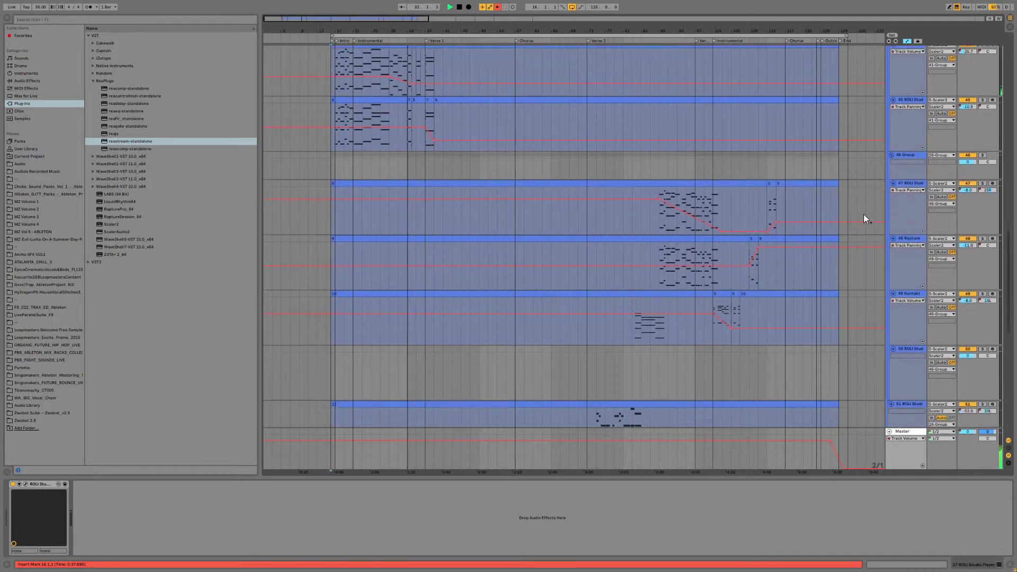
scroll(862, 214, "down", 7)
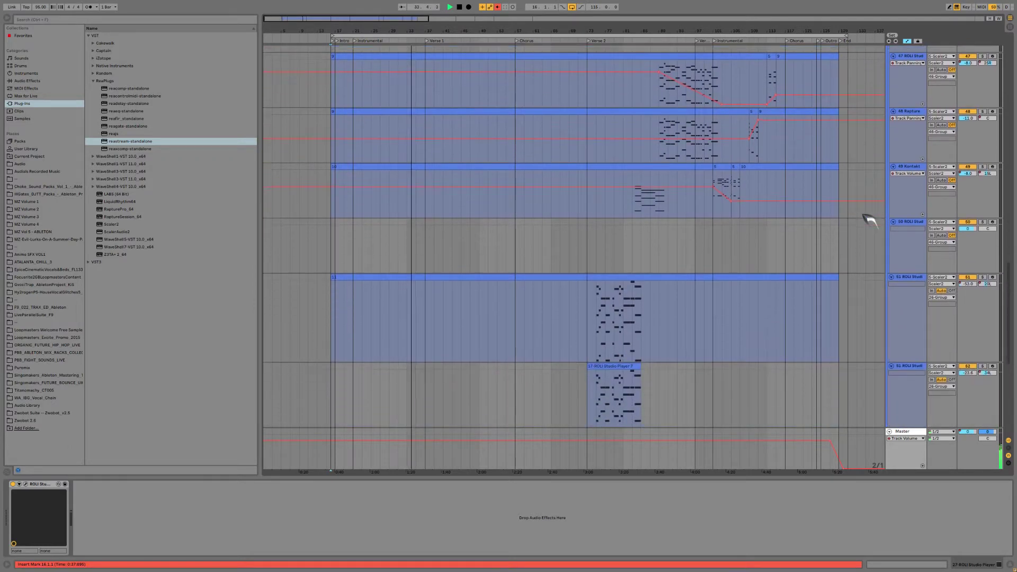
scroll(869, 219, "down", 5)
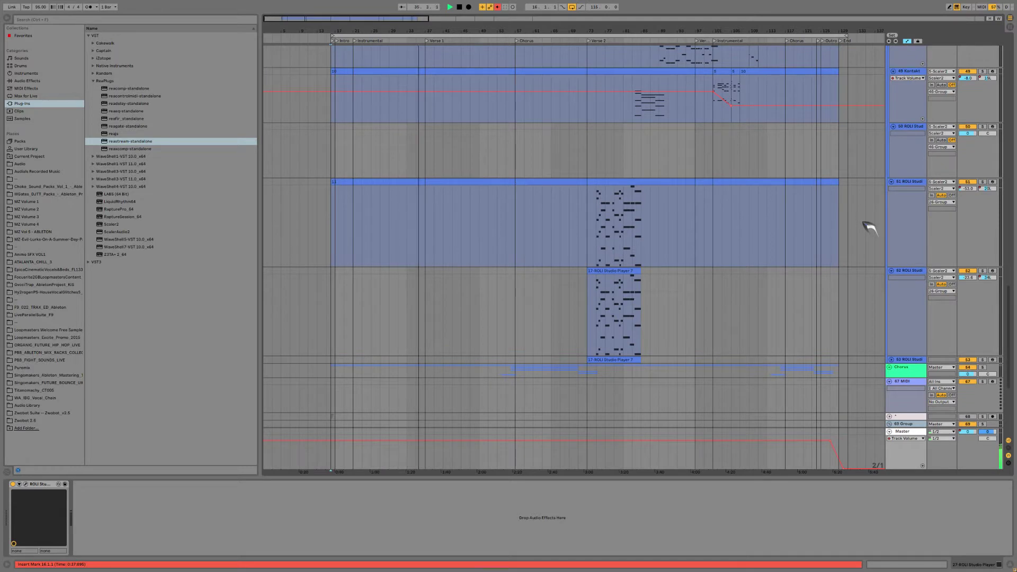
scroll(869, 228, "up", 9)
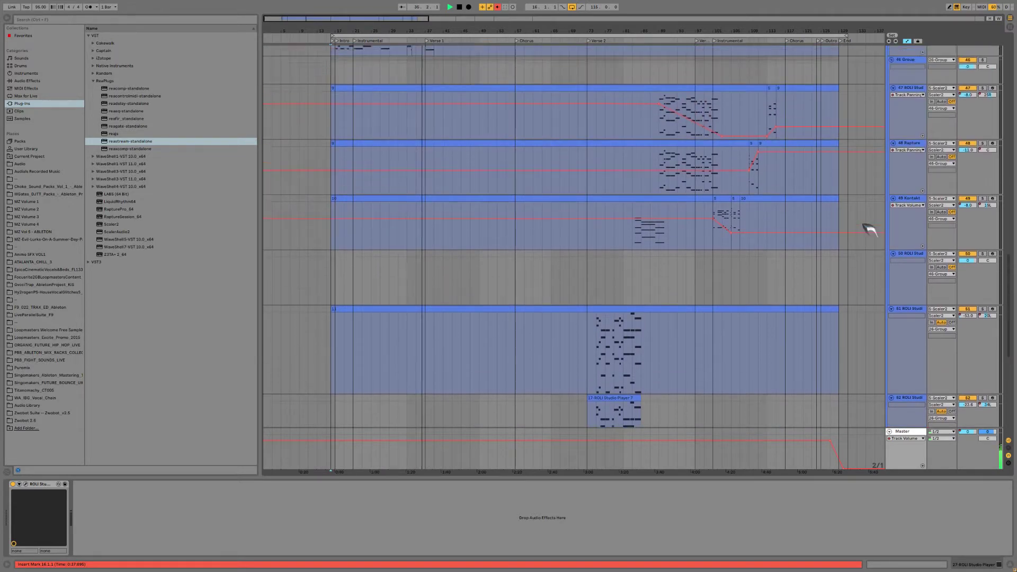
scroll(869, 229, "up", 5)
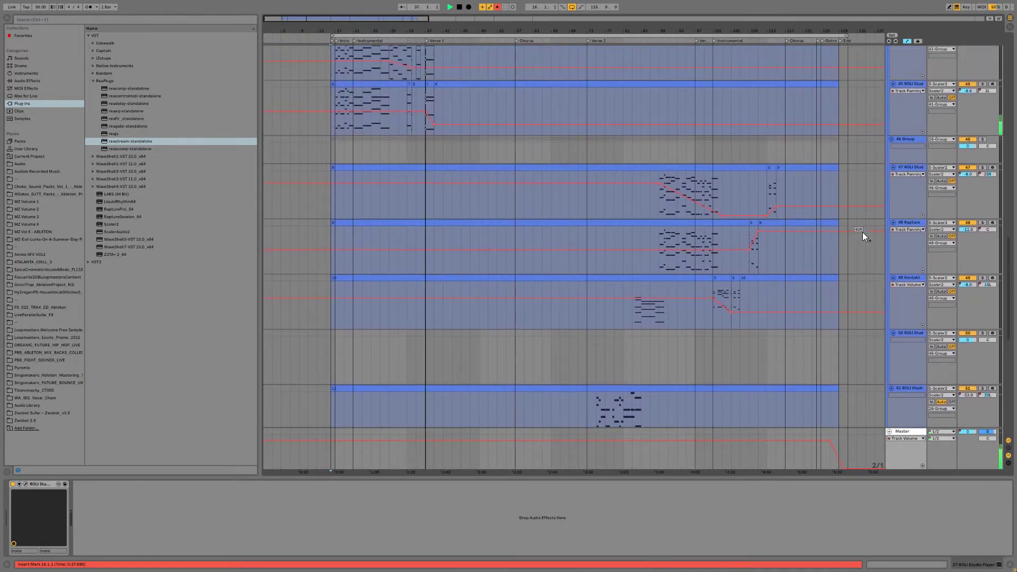
scroll(869, 217, "up", 1)
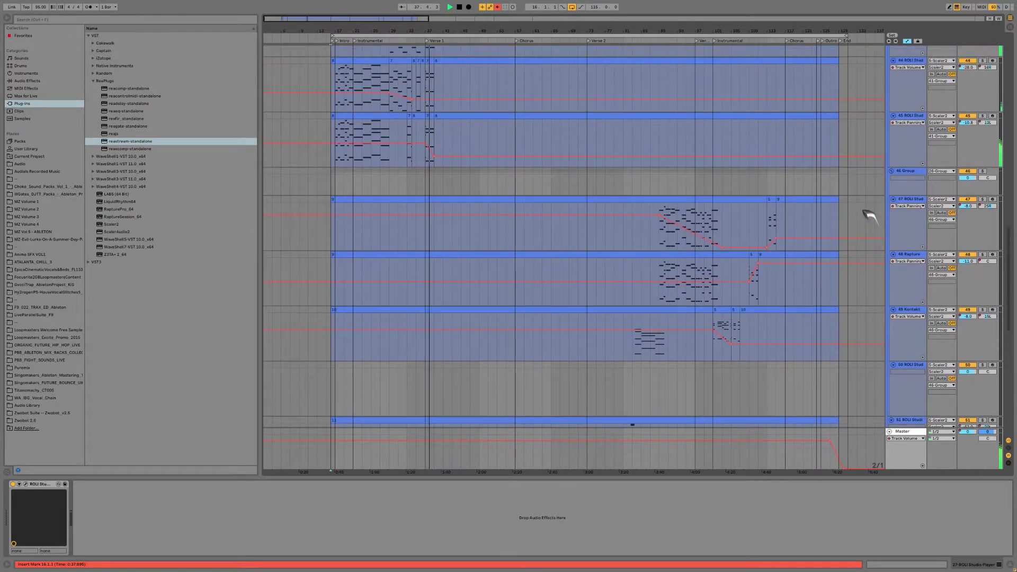
scroll(869, 217, "up", 4)
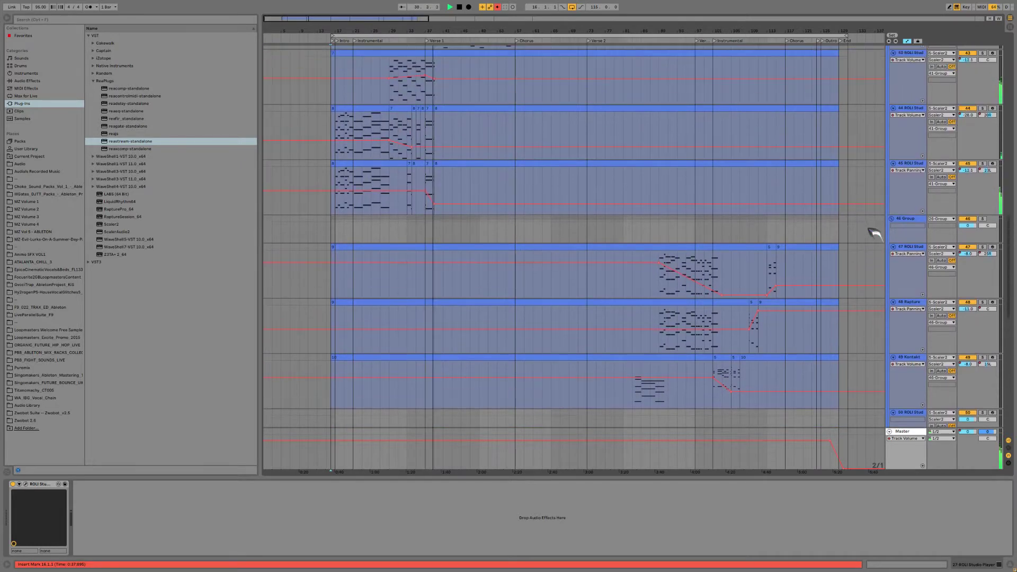
scroll(875, 217, "up", 6)
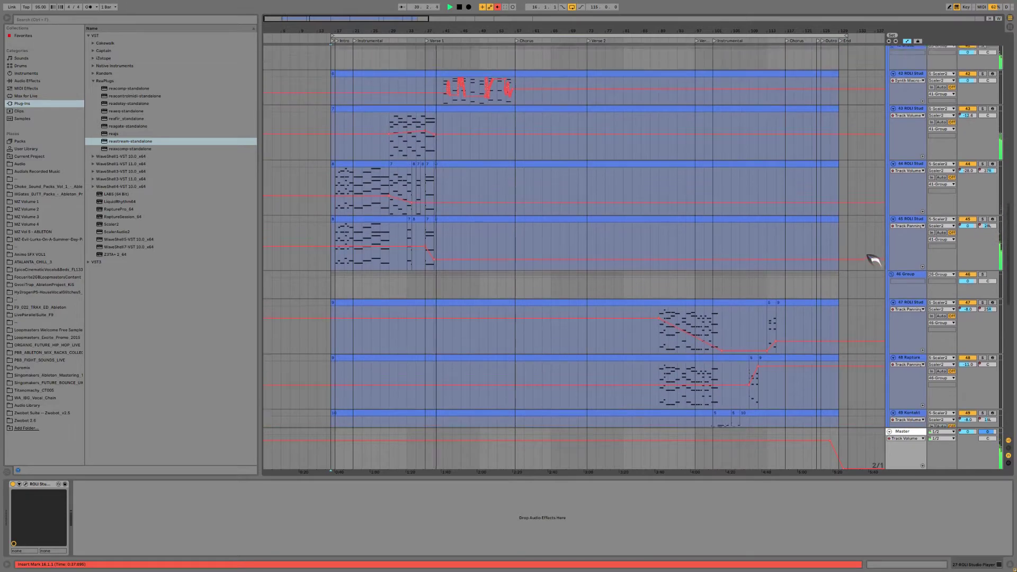
scroll(871, 259, "up", 3)
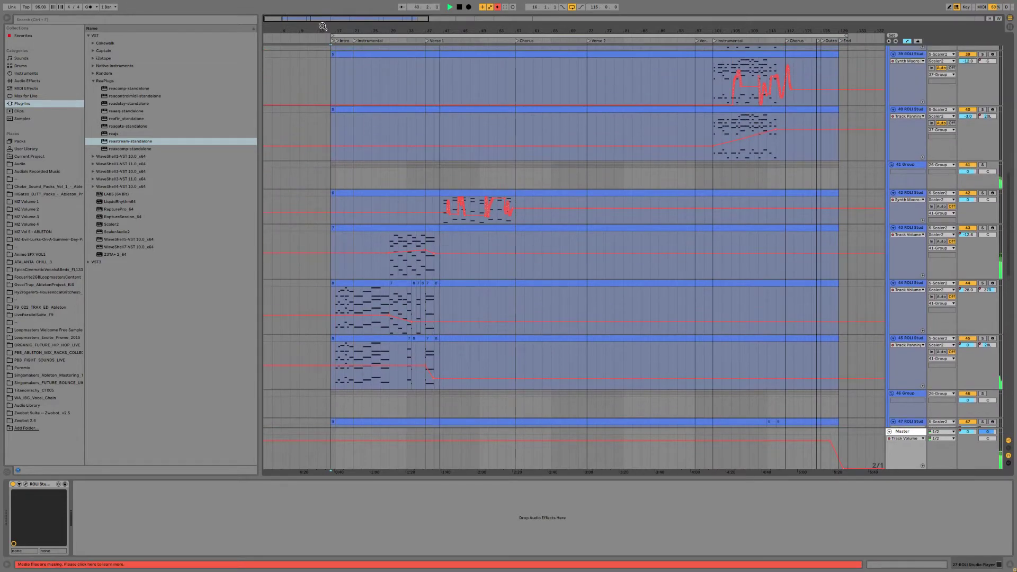
Open the ROLI Studio Player on track 42, watch its automated macro controls during playback, and close its window.
mouse_move(322, 26)
left_mouse_down()
mouse_move(322, 3)
mouse_move(330, 22)
left_mouse_up()
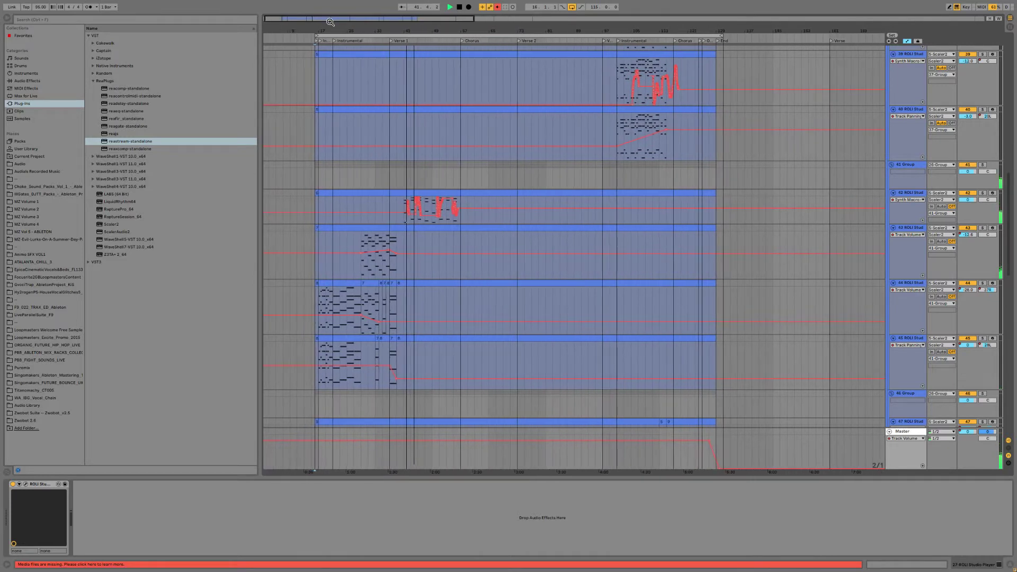
left_click(959, 216)
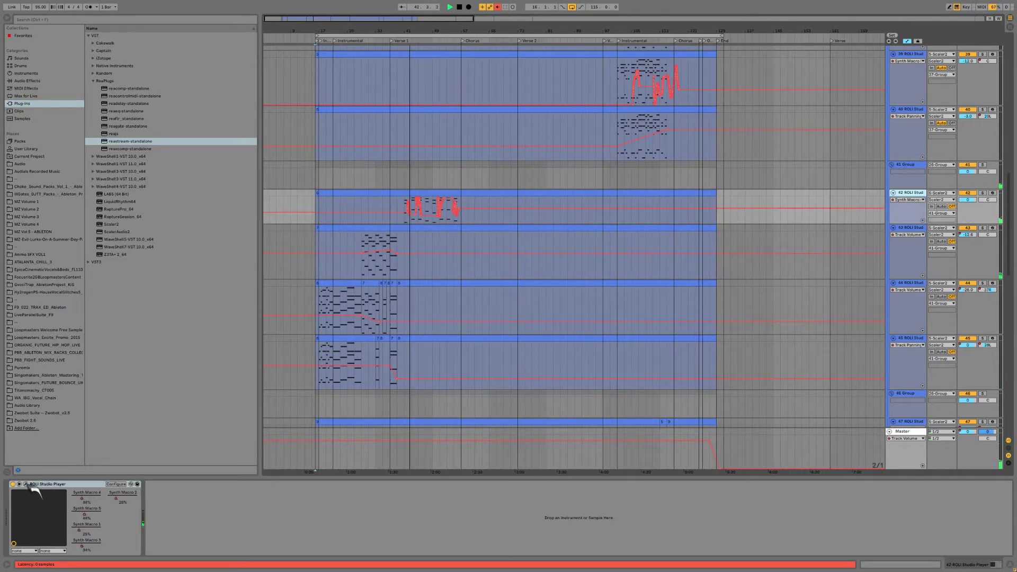
left_click(25, 484)
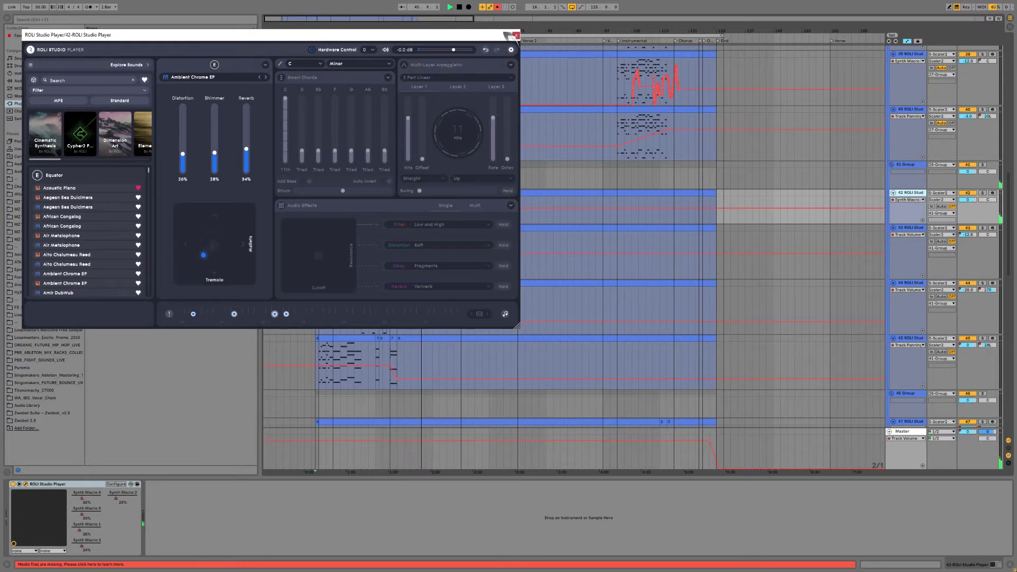
scroll(797, 221, "up", 5)
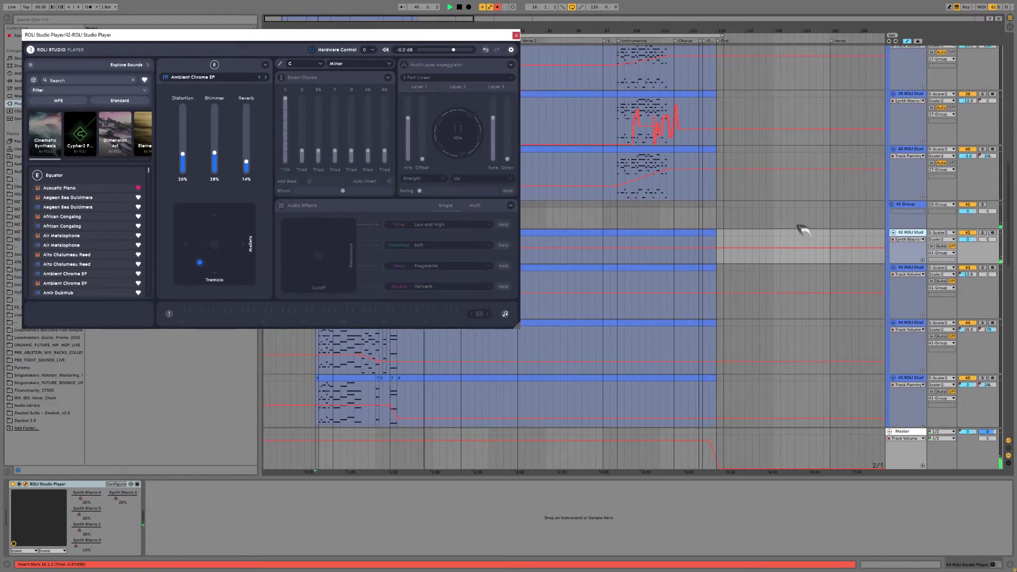
scroll(799, 247, "up", 3)
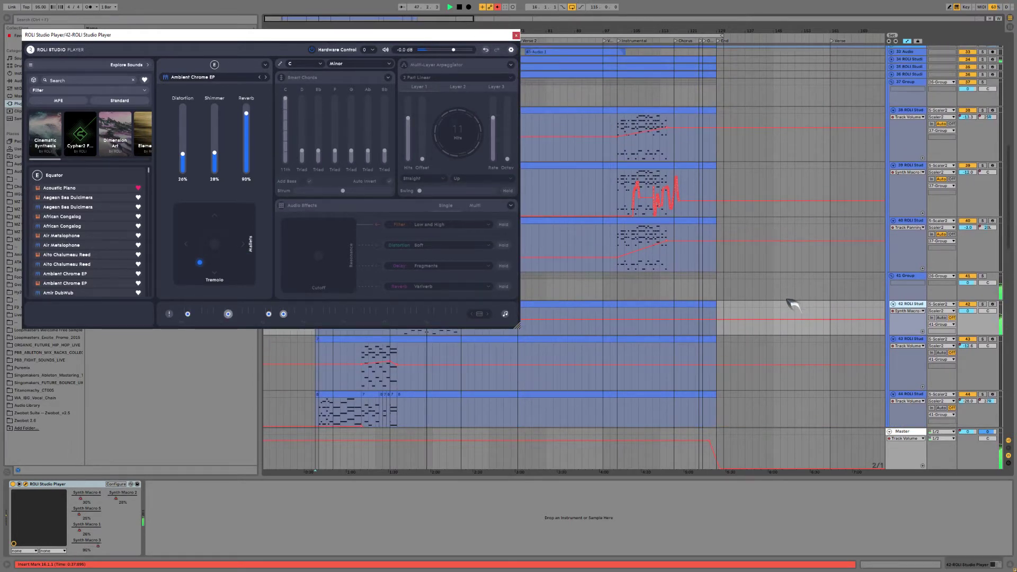
scroll(792, 305, "up", 2)
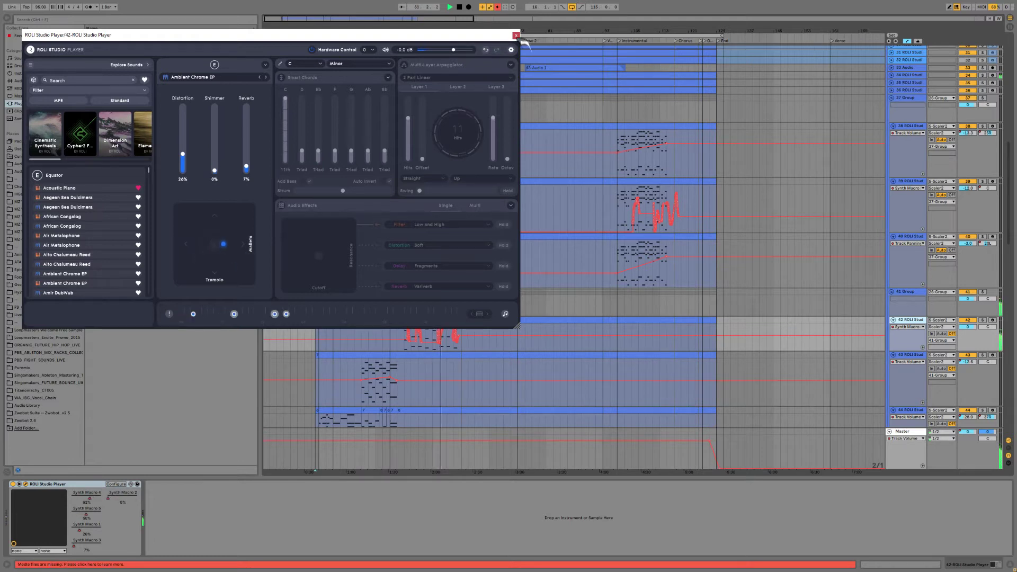
left_click(516, 36)
Unfold the ROLI Studio Player track 34 to show its notes and Dry/Wet automation.
left_click_drag(320, 25, 306, 44)
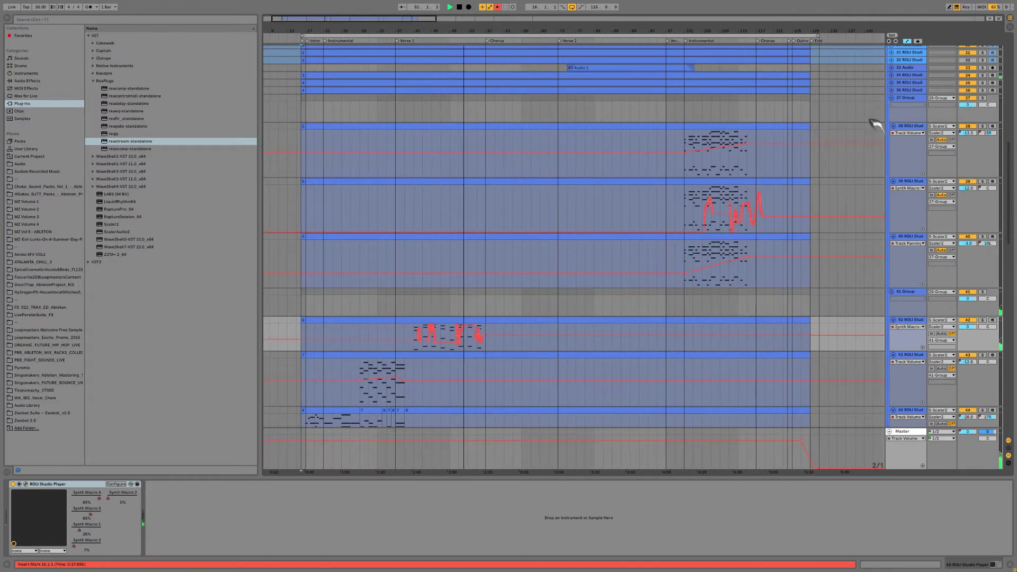
scroll(877, 127, "up", 2)
left_click(891, 115)
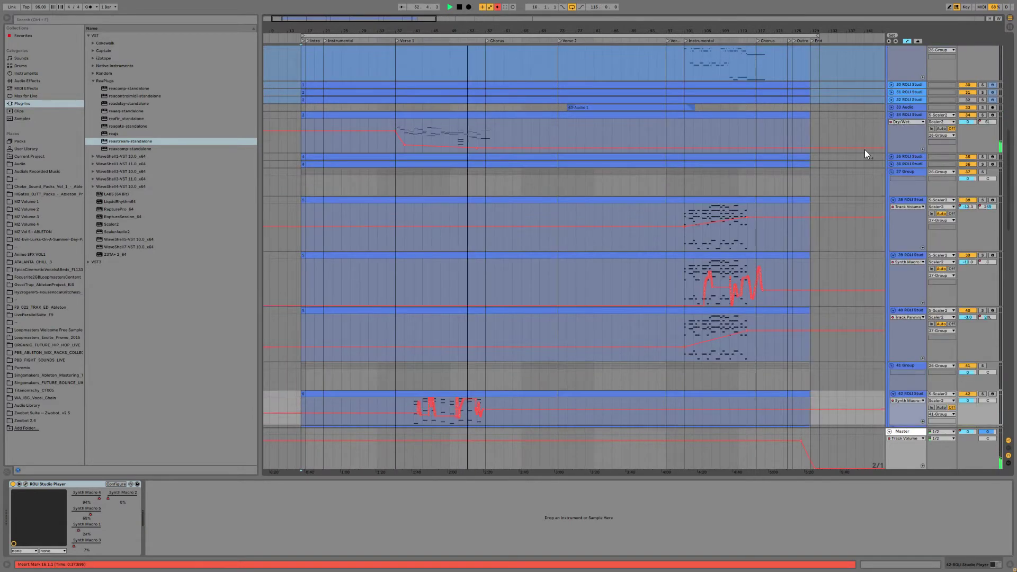
Select track 34, view the preset in its ROLI Studio Player, and close the plugin window.
scroll(873, 210, "up", 2)
scroll(874, 220, "up", 1)
left_click(911, 192)
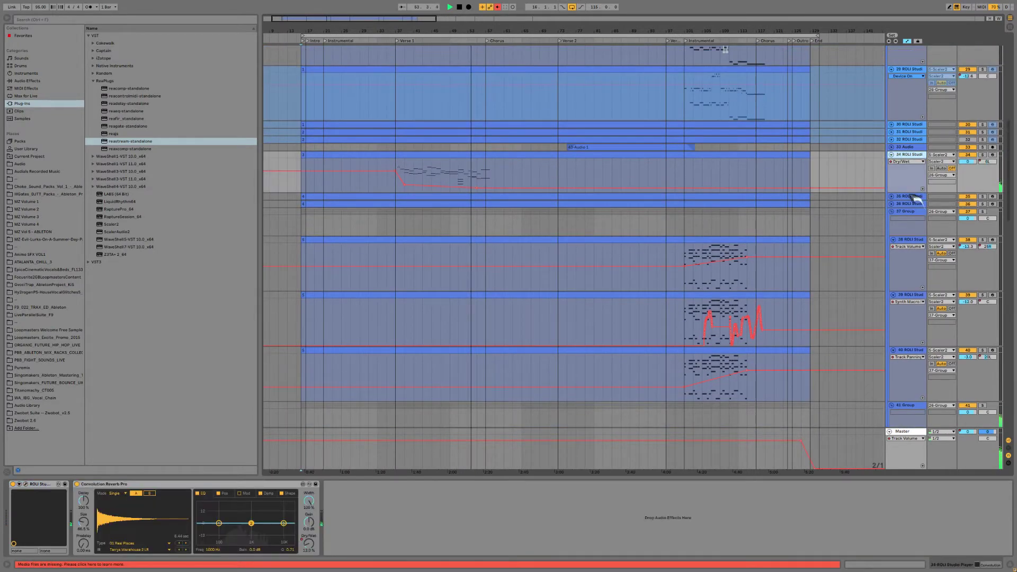
left_click(26, 485)
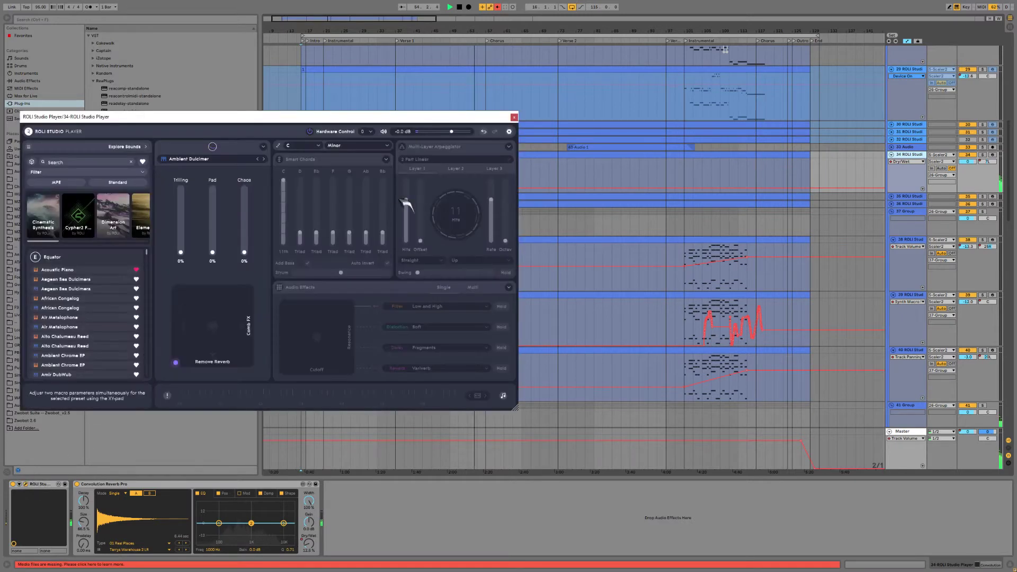
left_click(514, 117)
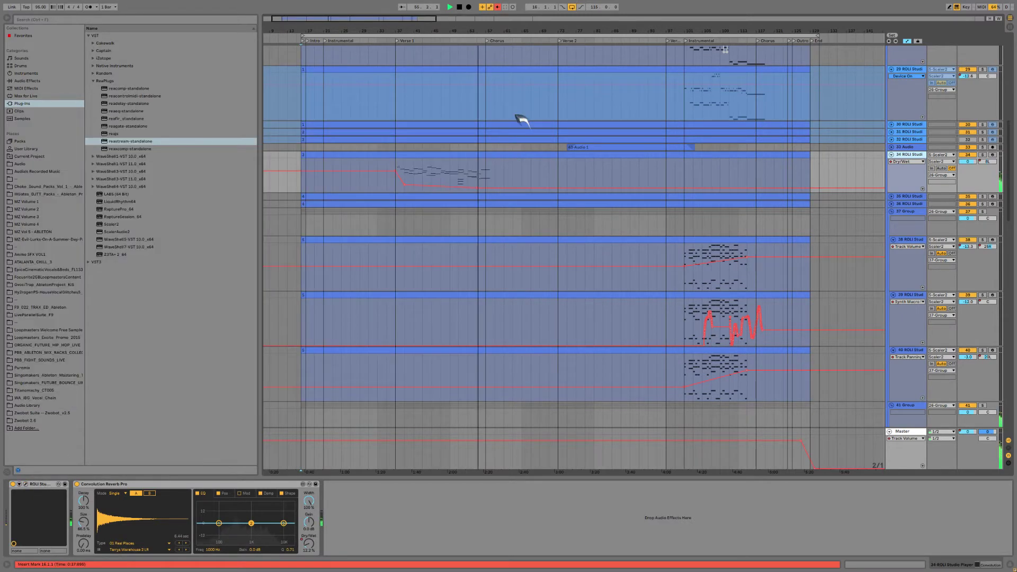
scroll(577, 149, "up", 1)
scroll(593, 161, "up", 1)
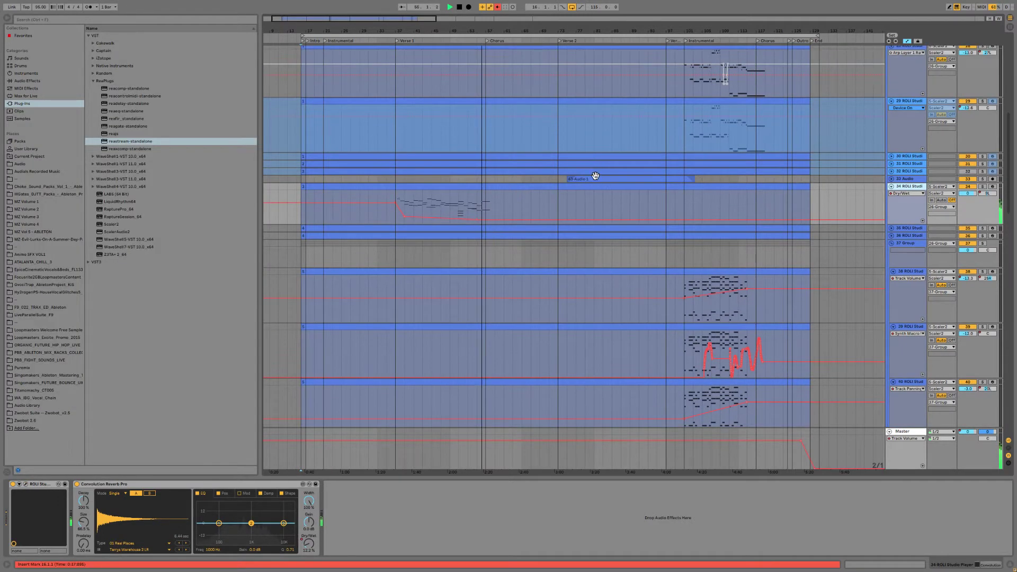
scroll(601, 183, "up", 1)
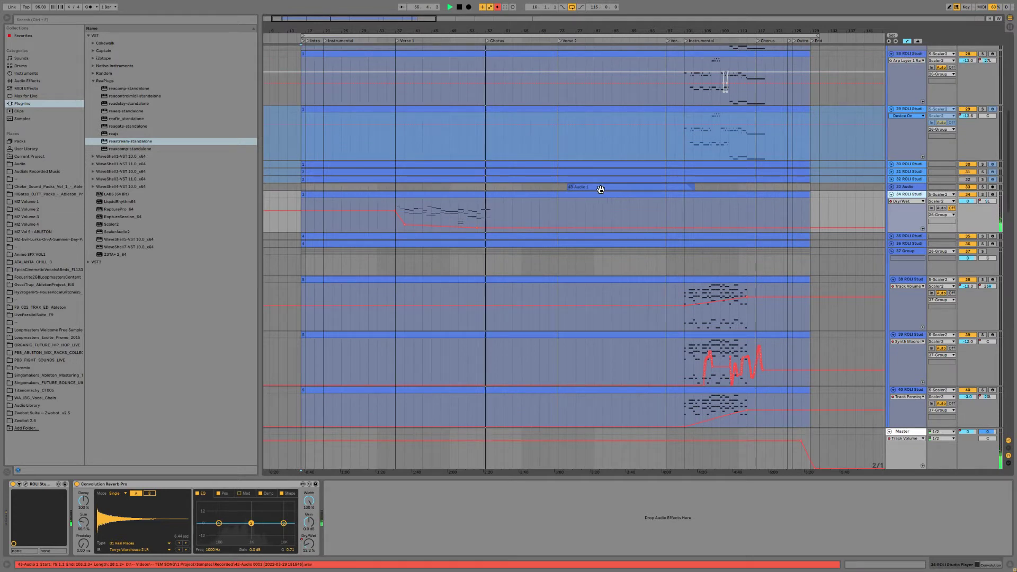
scroll(595, 243, "down", 6)
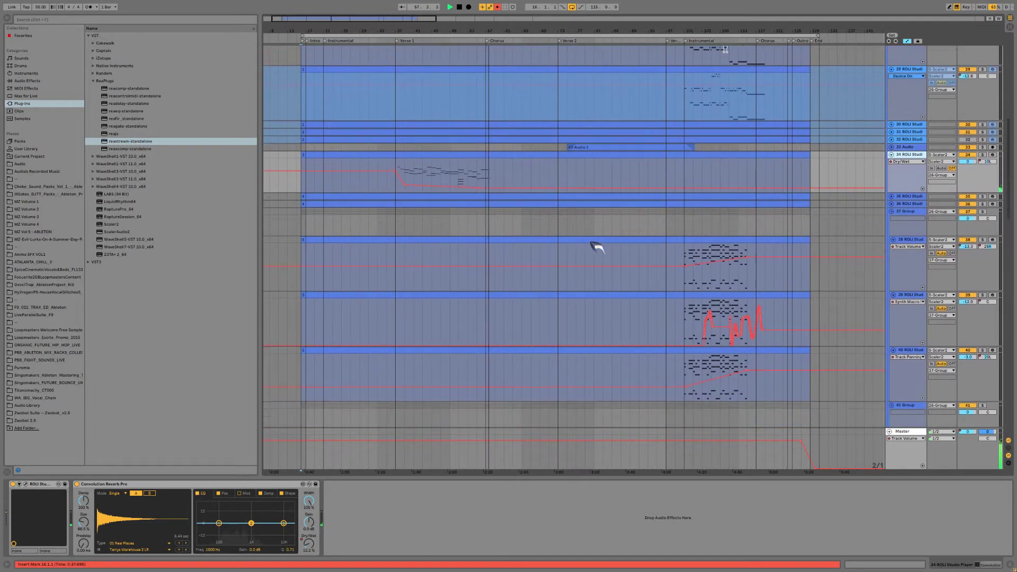
Unfold the Chorus group and view the preset in track 55's ROLI Studio Player.
left_click_drag(1011, 163, 1010, 357)
left_click(889, 183)
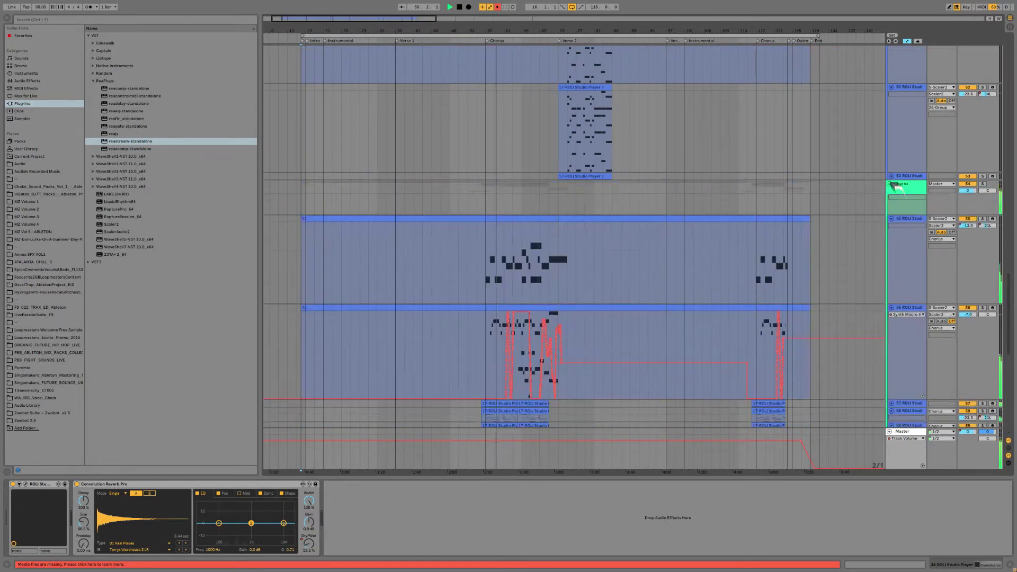
scroll(829, 172, "down", 5)
scroll(835, 165, "down", 2)
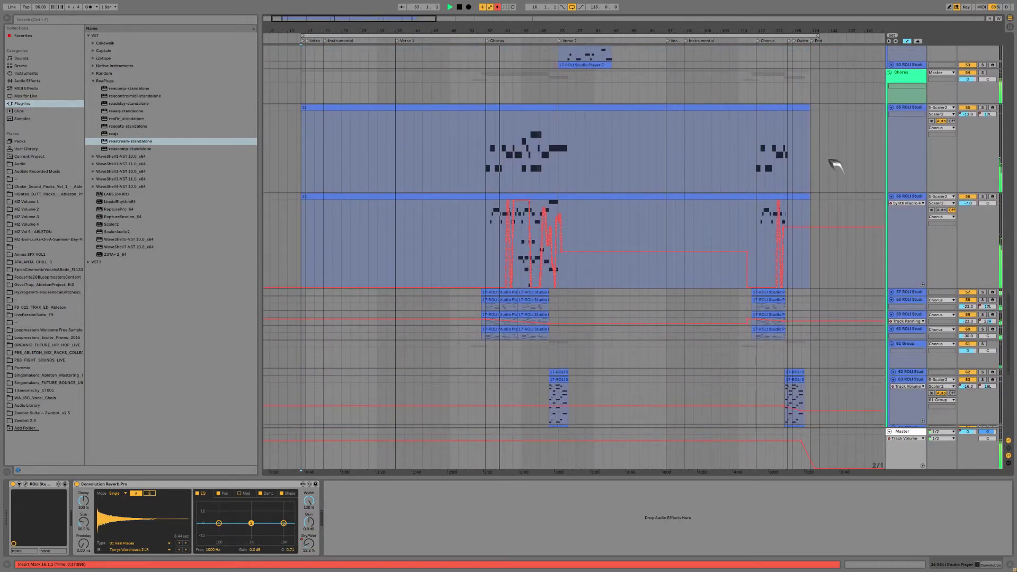
left_click(910, 151)
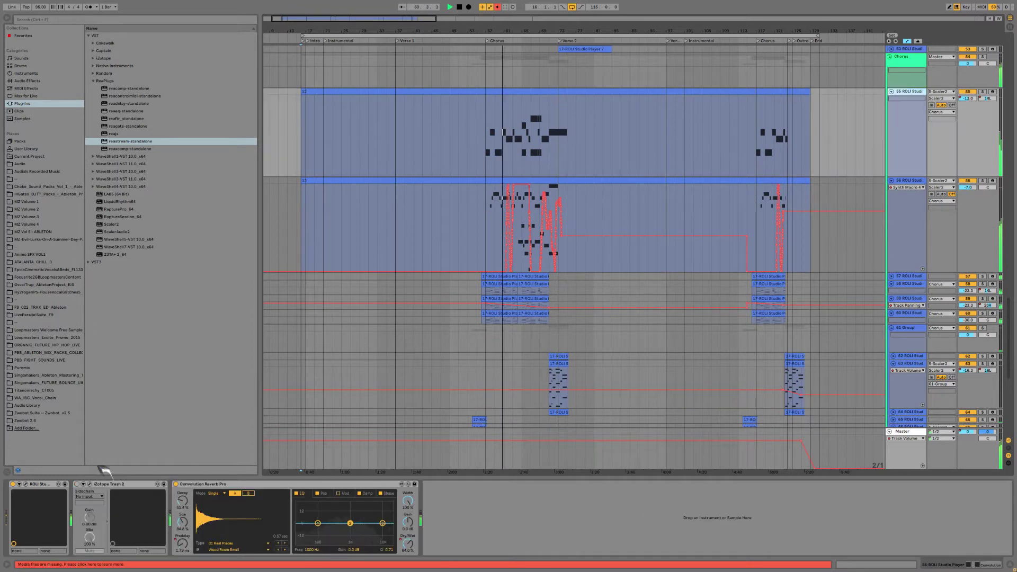
left_click(26, 484)
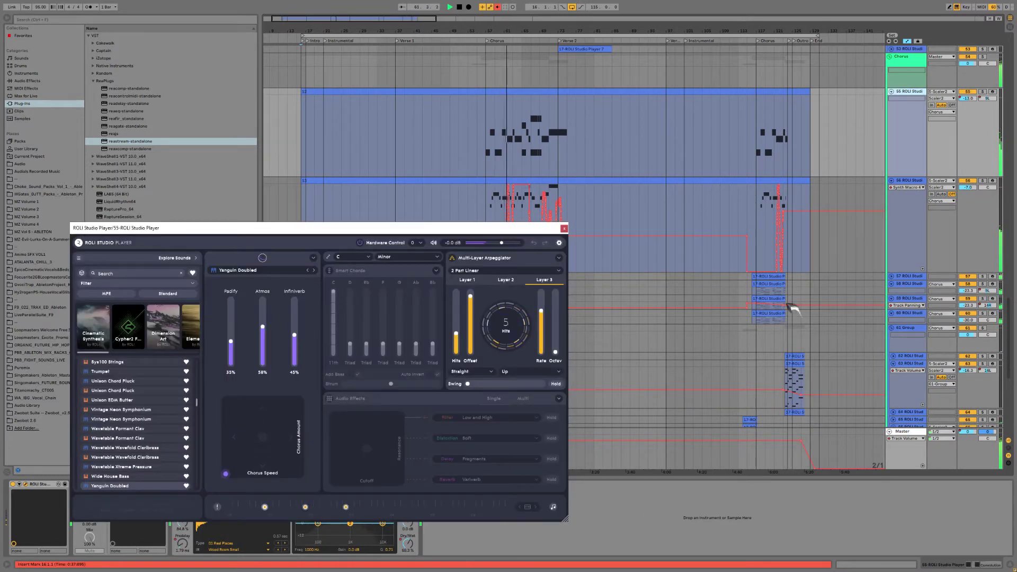
Select track 56, watch its ROLI Studio Player macro controls during playback, and close the plugin window.
left_click(982, 228)
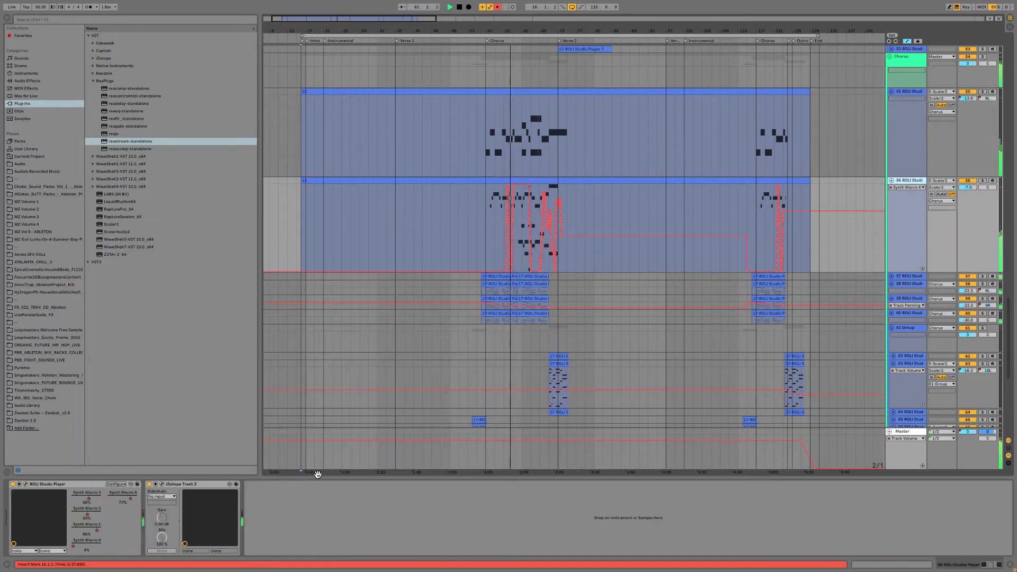
left_click(25, 484)
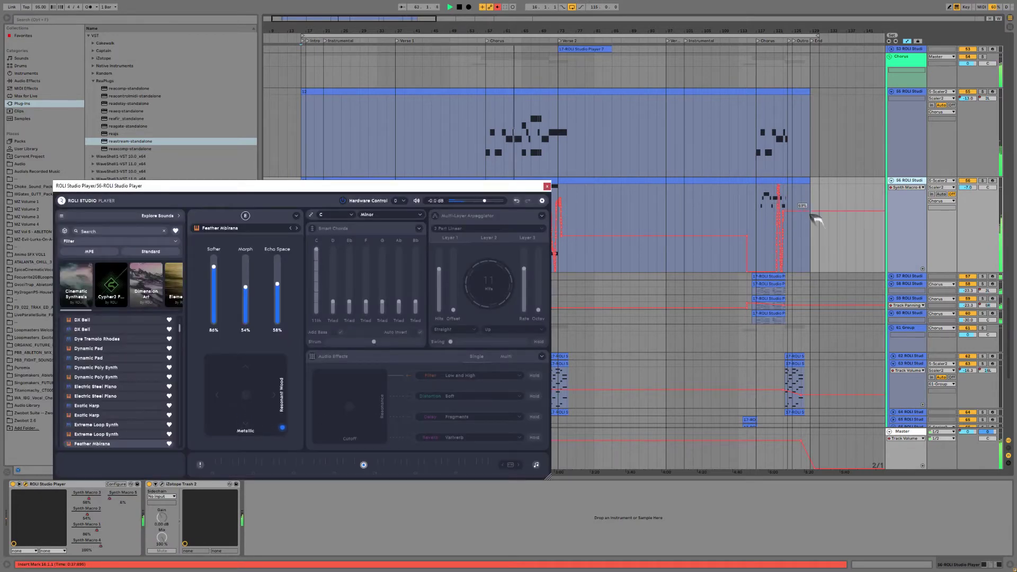
left_click(547, 186)
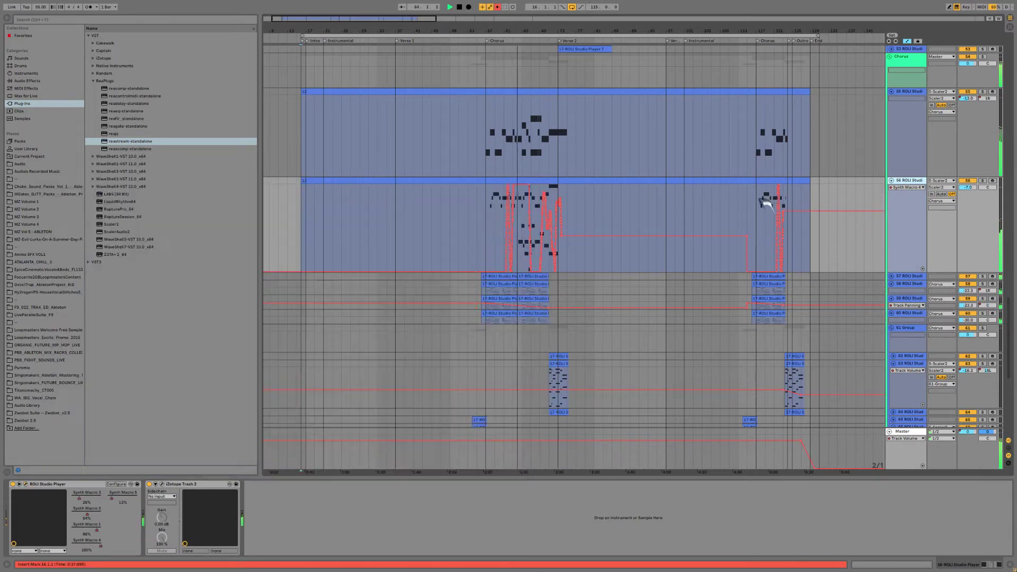
Select track 57, view the preset in its ROLI Studio Player, and close the plugin window.
scroll(896, 227, "down", 1)
left_click(916, 262)
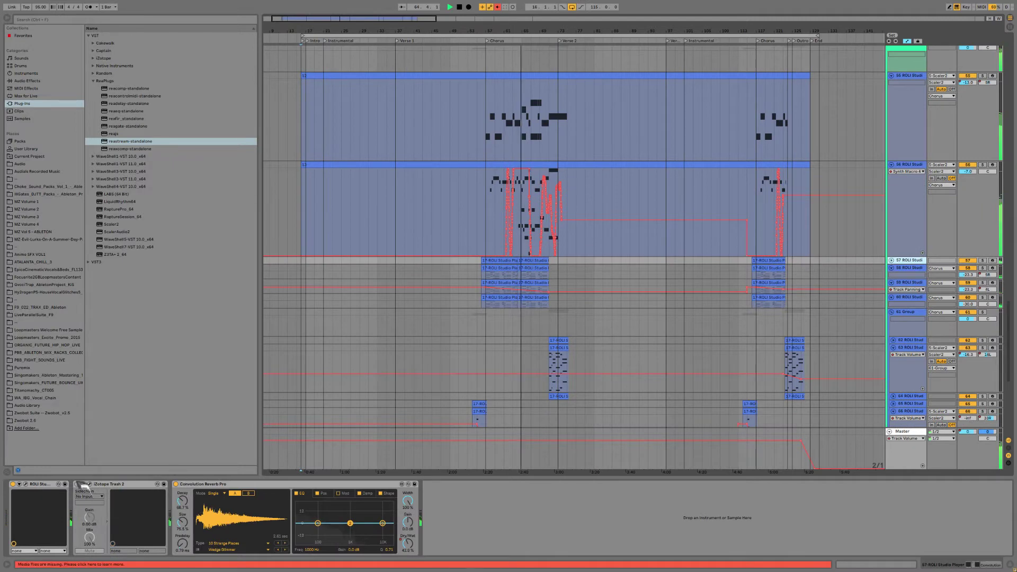
left_click(25, 484)
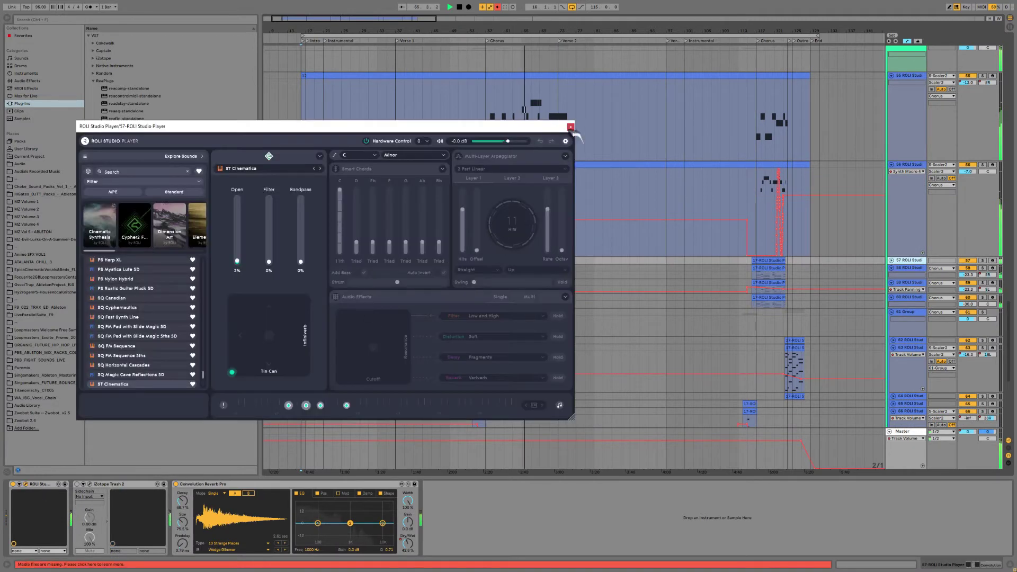
left_click(570, 126)
Inspect the device chains on tracks 58, 59, 60 and 62 in the Chorus group.
left_click(913, 269)
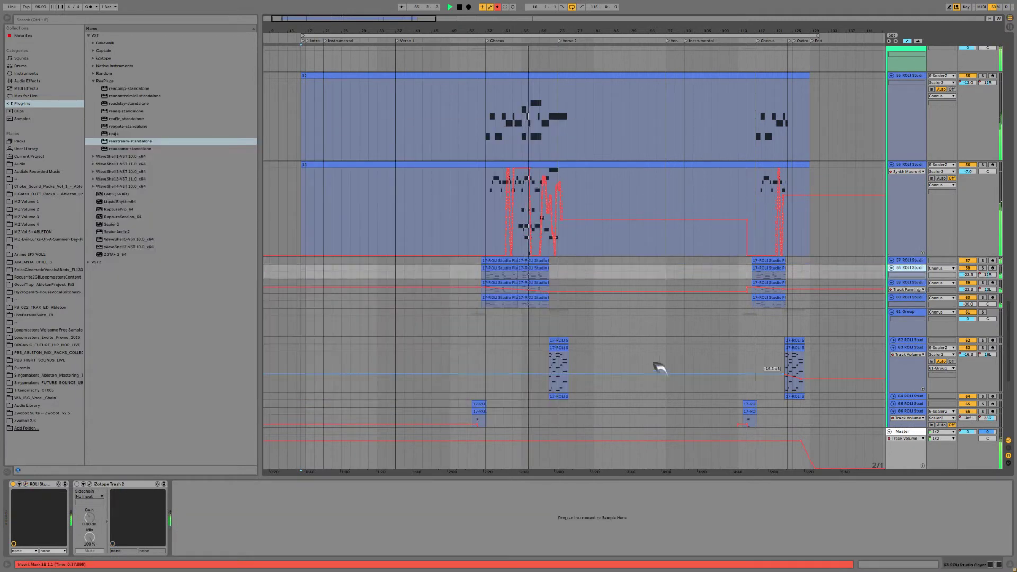
left_click(912, 283)
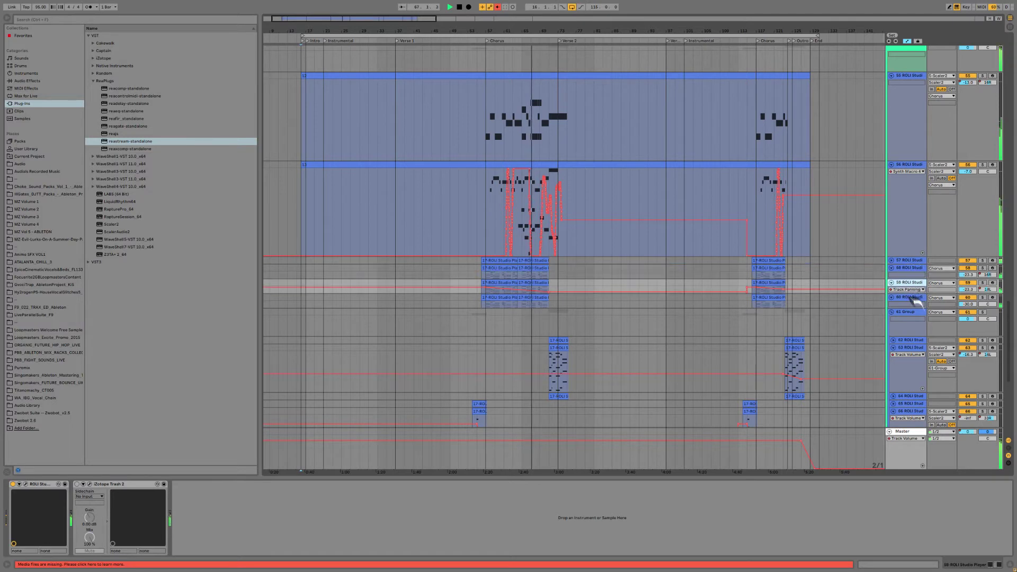
left_click(912, 297)
scroll(844, 309, "down", 3)
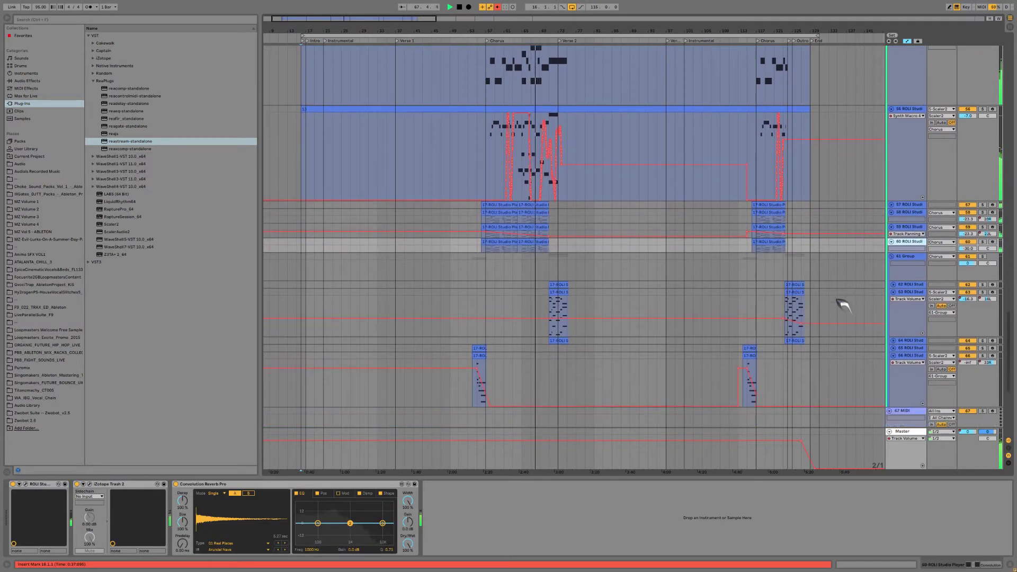
scroll(843, 300, "down", 2)
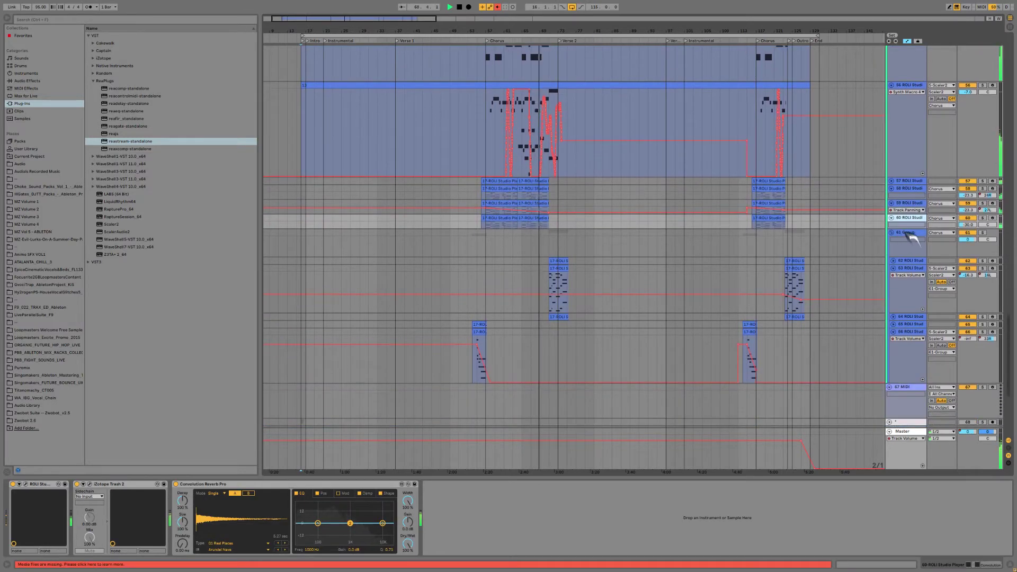
left_click(914, 261)
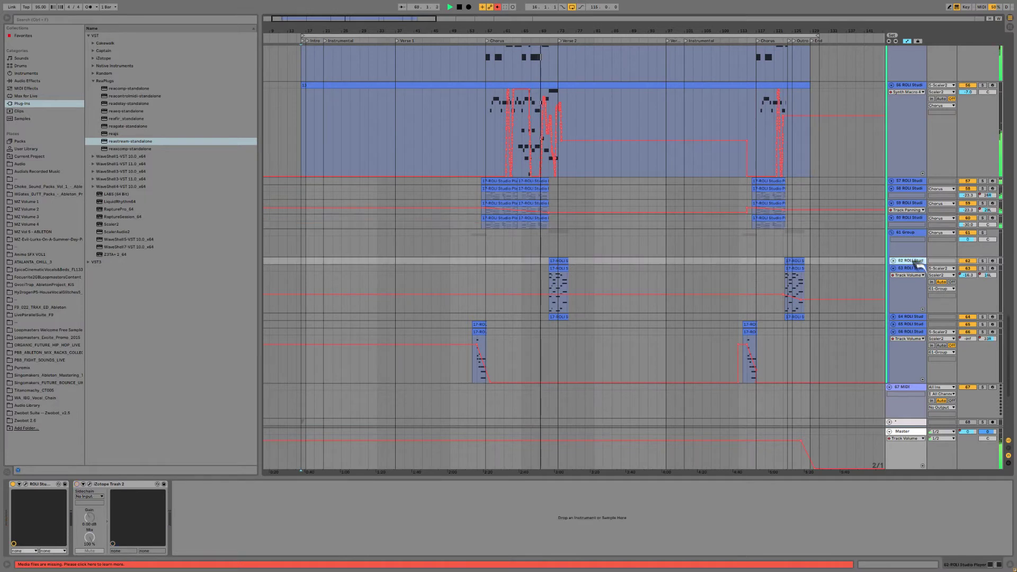
left_click(914, 220)
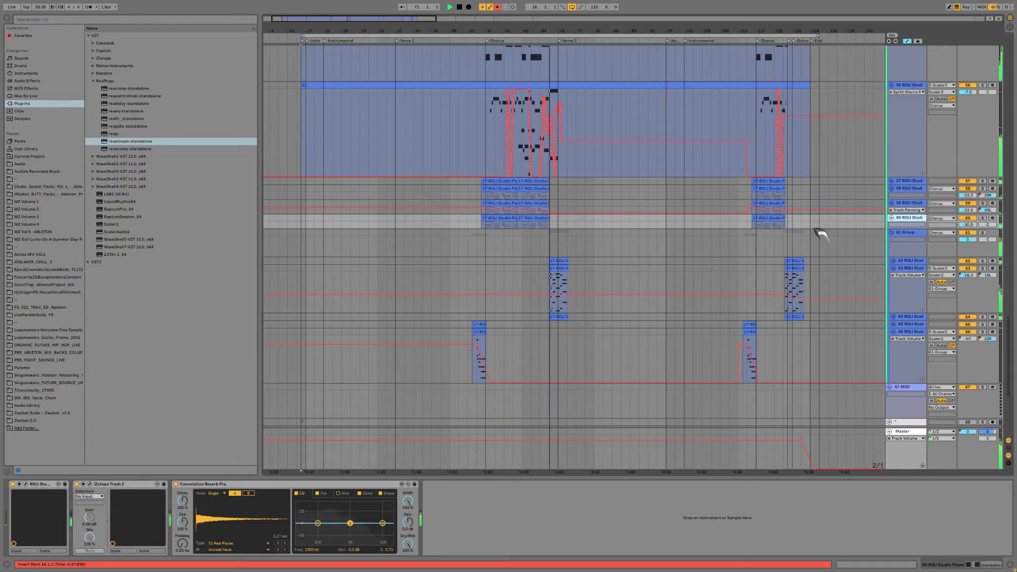
Examine the clips and volume automation on the tracks in group 61 and the tracks surrounding it.
scroll(821, 233, "up", 2)
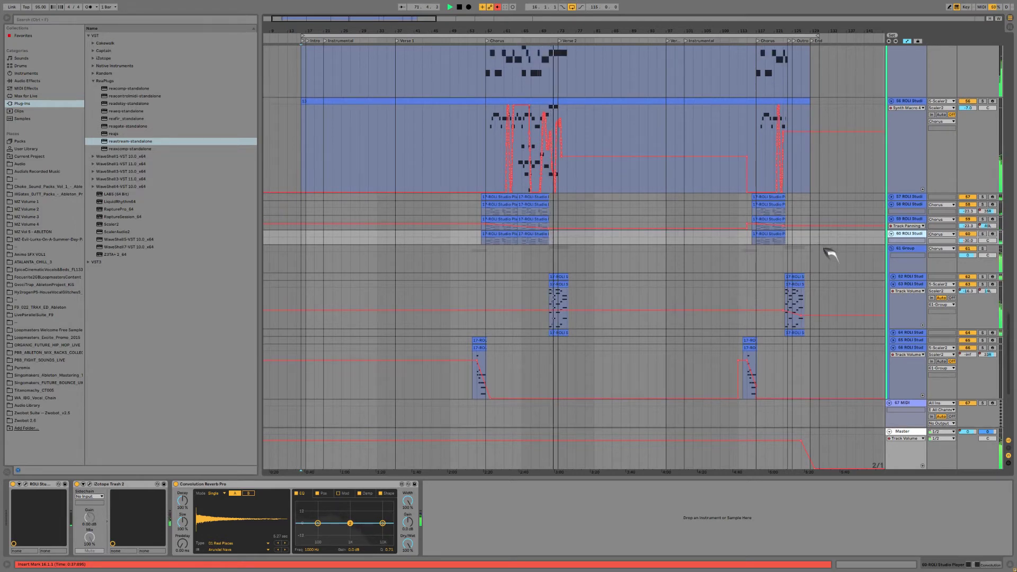
scroll(832, 254, "down", 2)
scroll(835, 250, "down", 1)
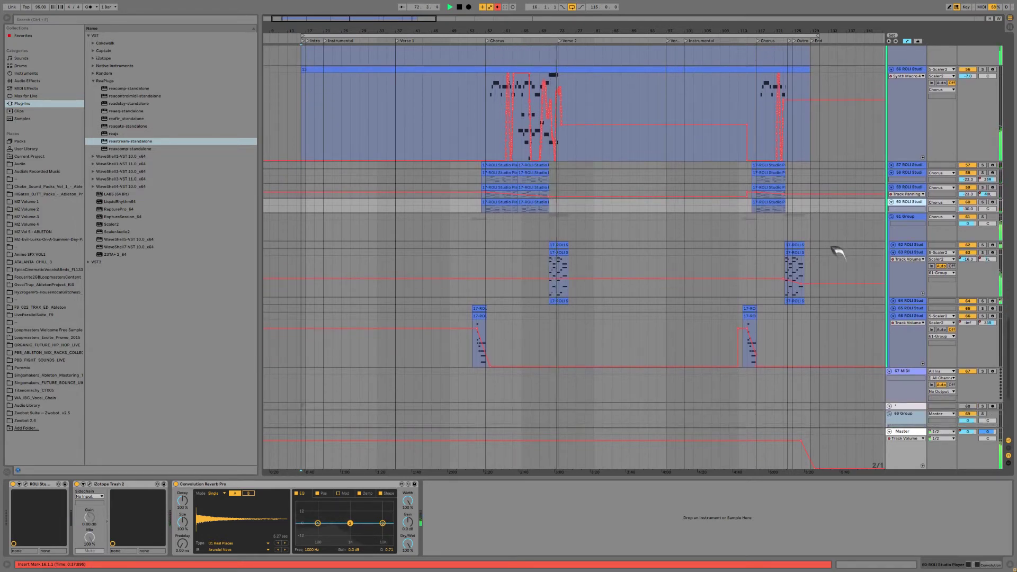
scroll(845, 236, "down", 2)
scroll(844, 239, "down", 5)
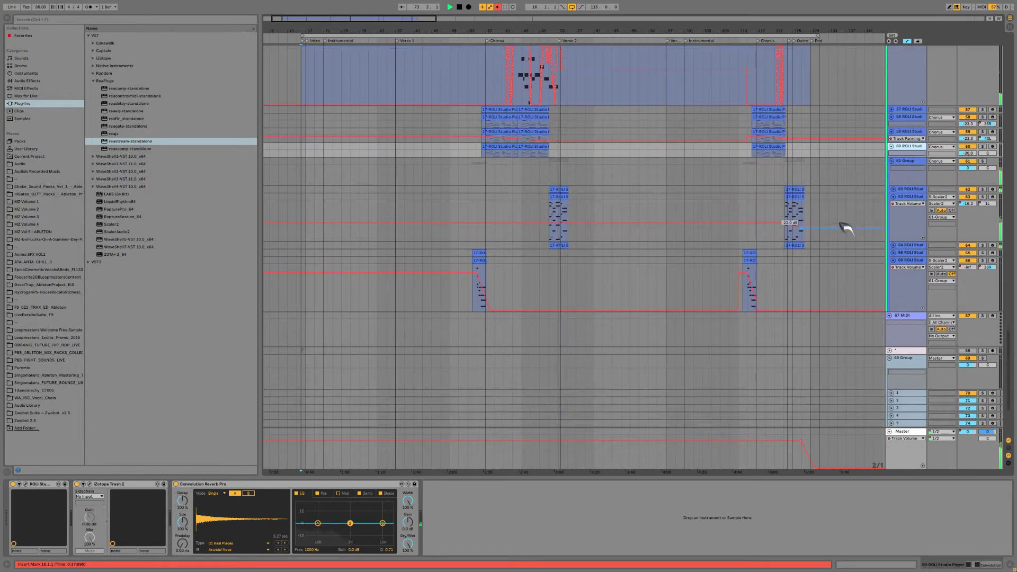
scroll(840, 247, "down", 2)
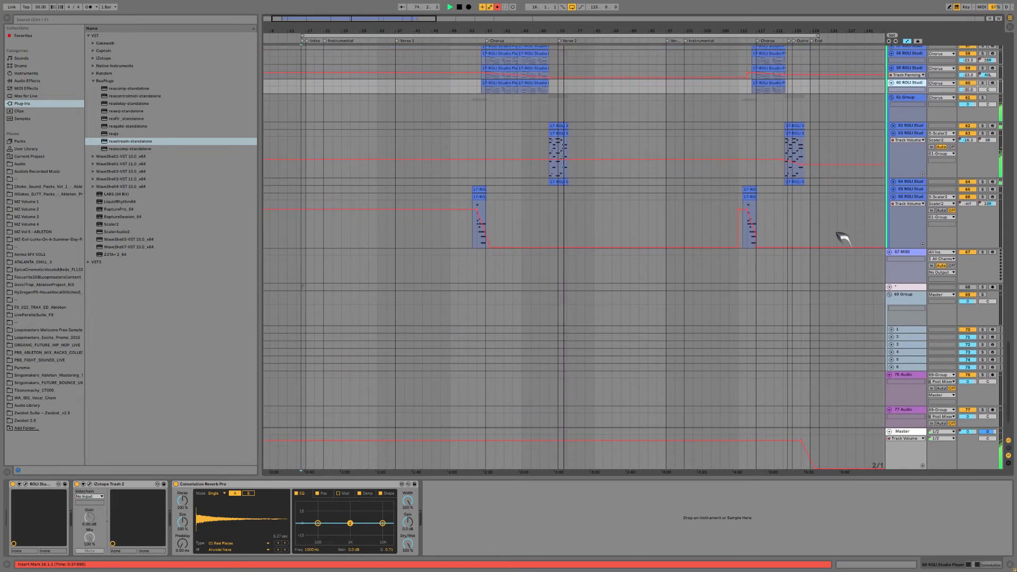
scroll(844, 243, "up", 2)
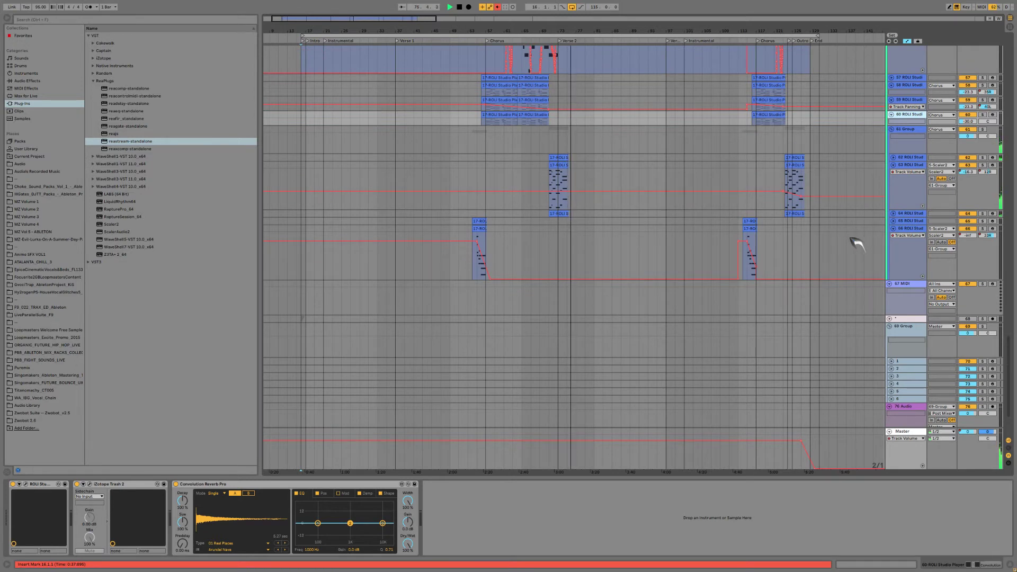
scroll(858, 245, "up", 10)
scroll(855, 245, "up", 4)
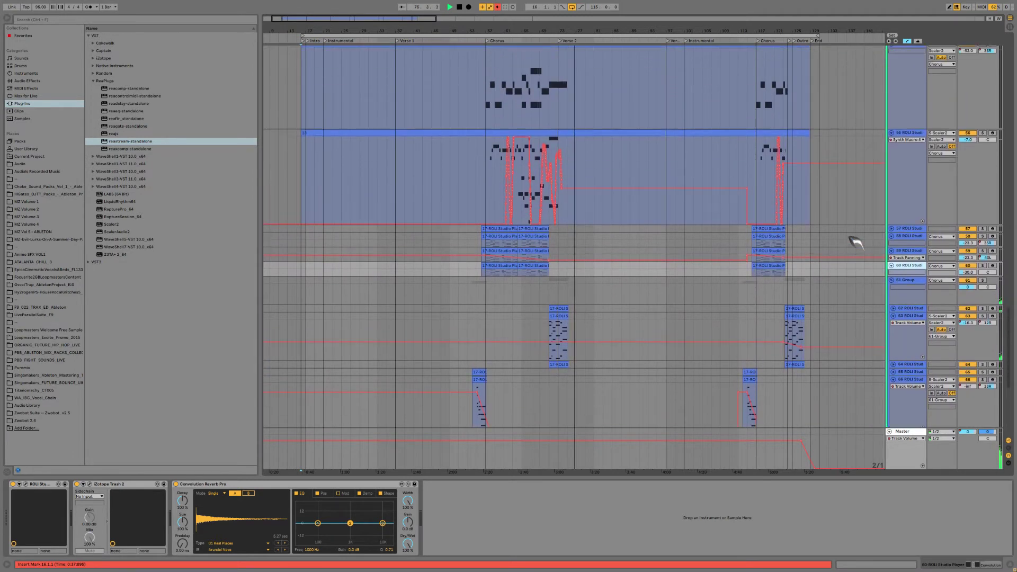
Unfold the ROLI Studio Player track 53 to show the notes in its Verse 2 clip.
left_click_drag(1012, 318, 1010, 254)
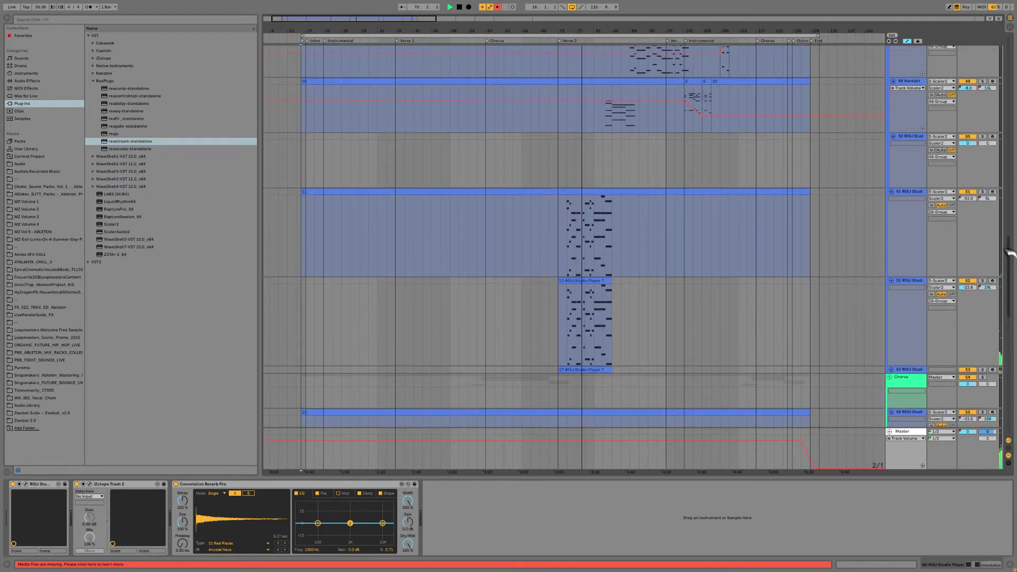
left_click(890, 369)
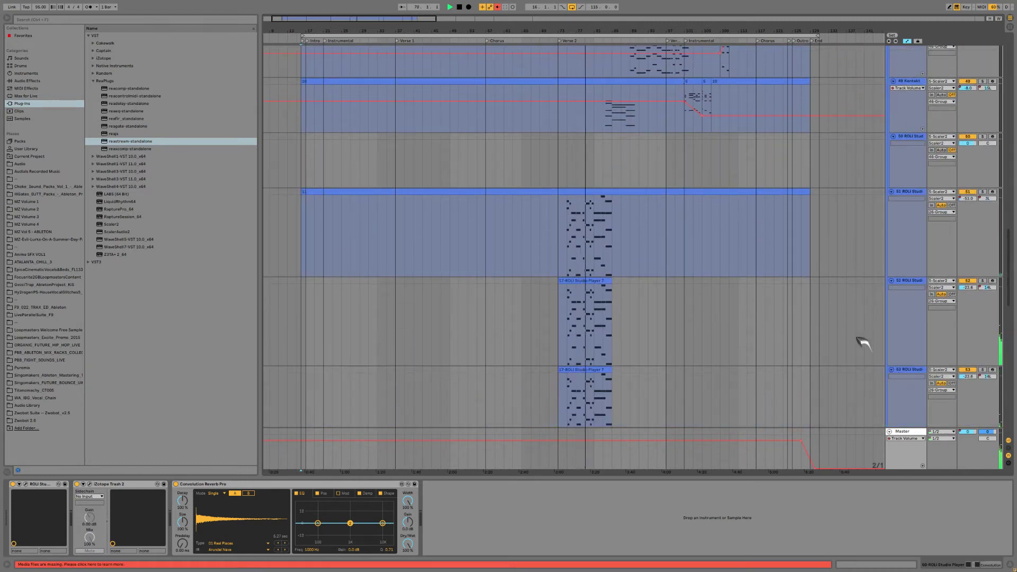
scroll(865, 344, "down", 1)
Inspect the effect chains on tracks 51, 52 and 53 during Verse 2 playback.
left_click(964, 298)
scroll(849, 288, "down", 1)
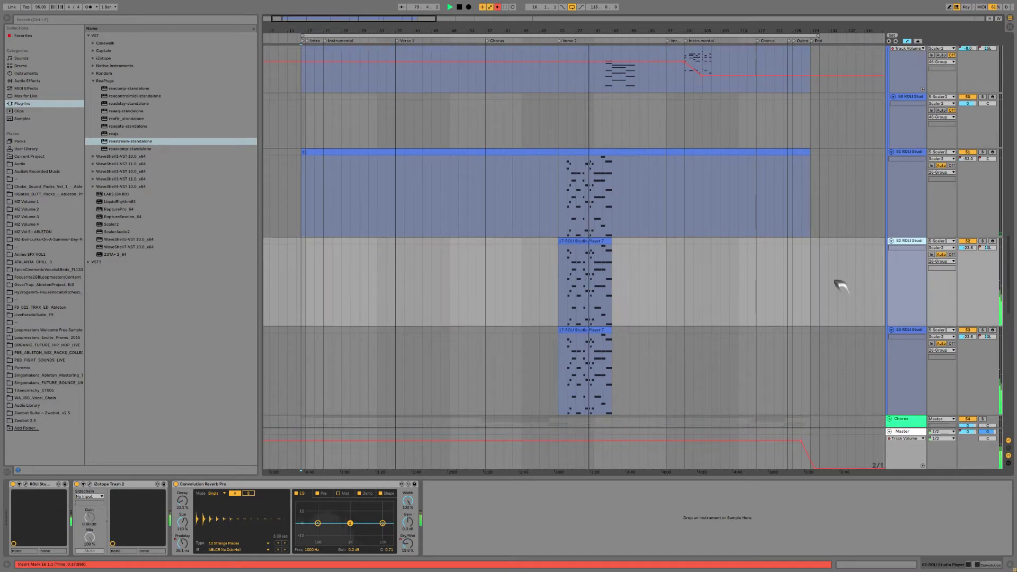
left_click(966, 203)
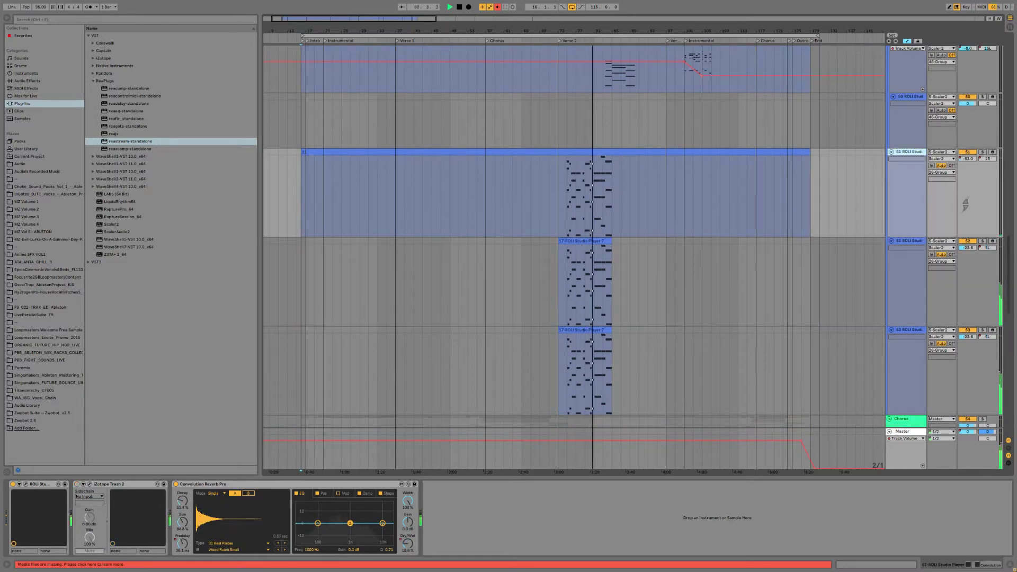
left_click(976, 294)
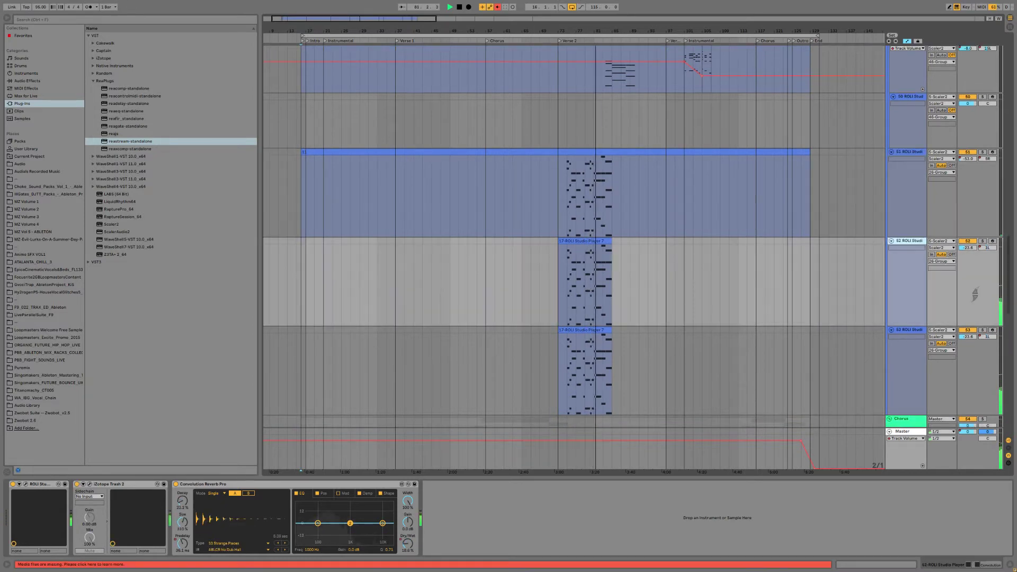
left_click(977, 362)
scroll(849, 272, "down", 3)
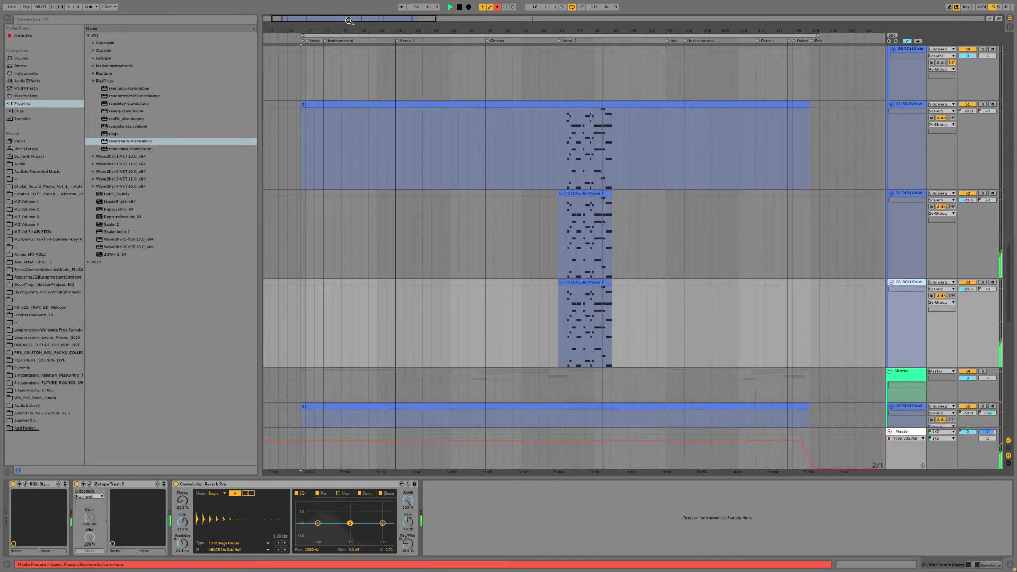
Inspect the device chains on the Kontakt track 49 and the ROLI Studio Player track 47 in group 46.
left_click_drag(450, 31, 414, 19)
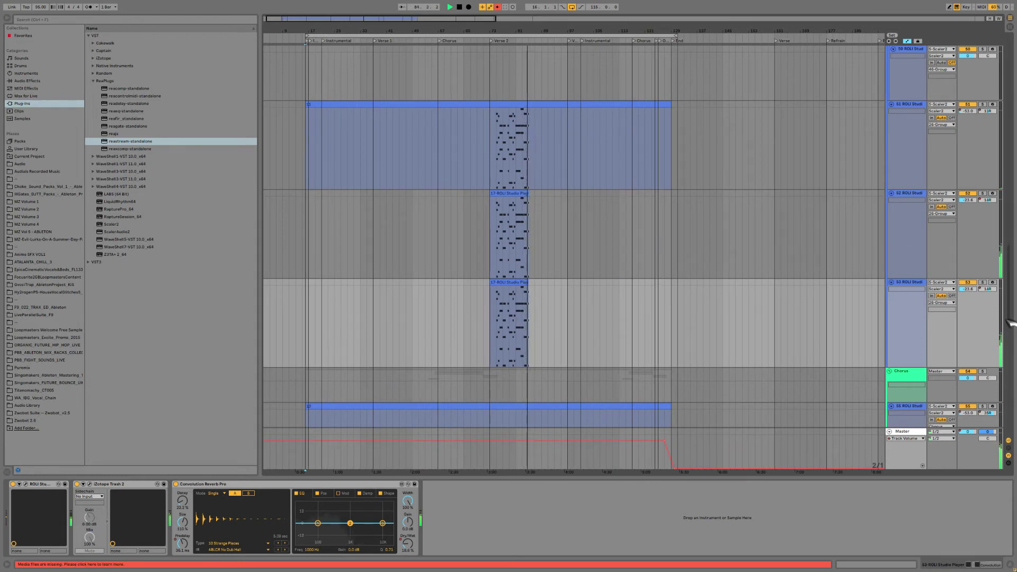
left_click_drag(1011, 292, 1010, 260)
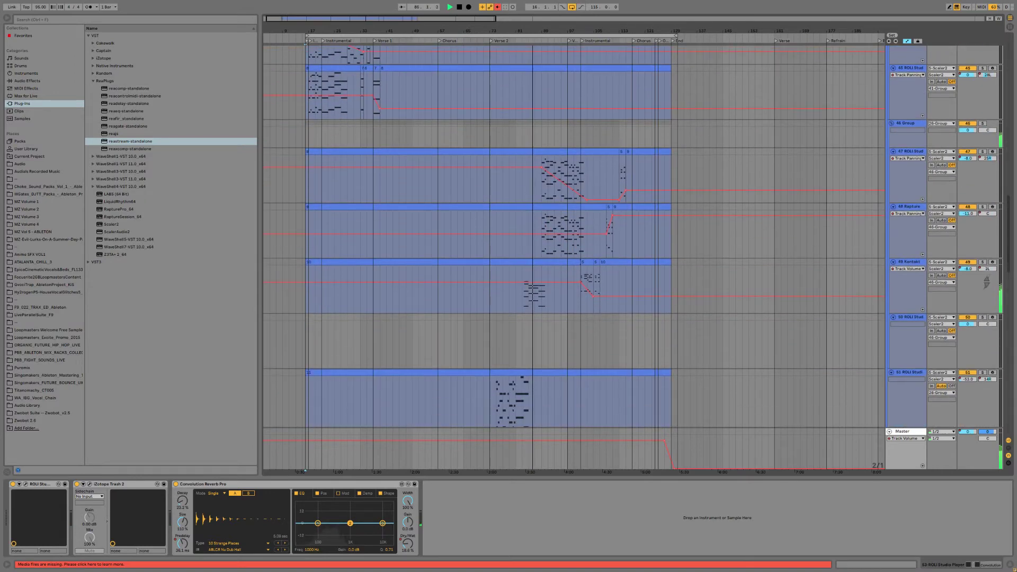
left_click(977, 289)
scroll(762, 329, "down", 1)
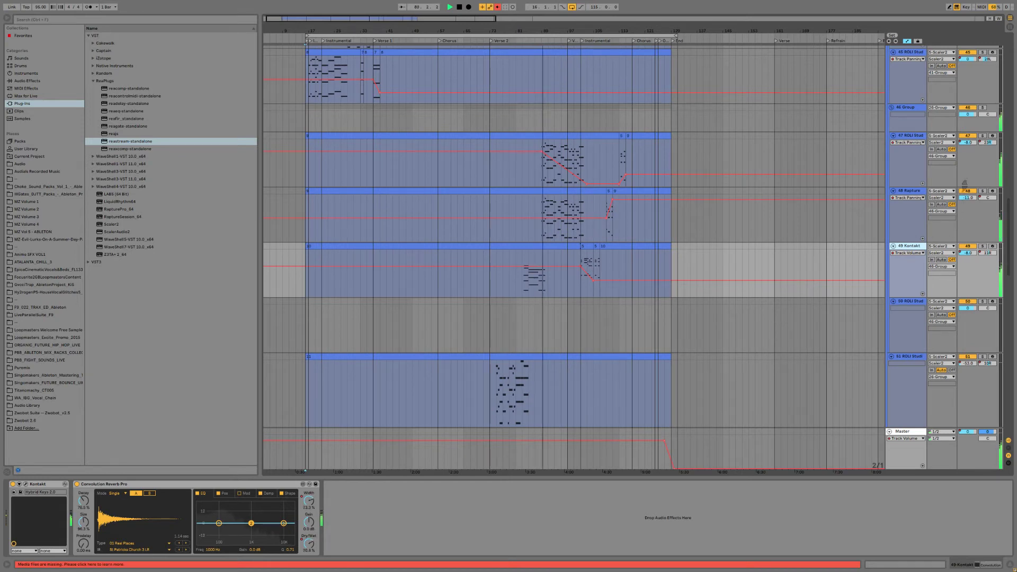
left_click(976, 173)
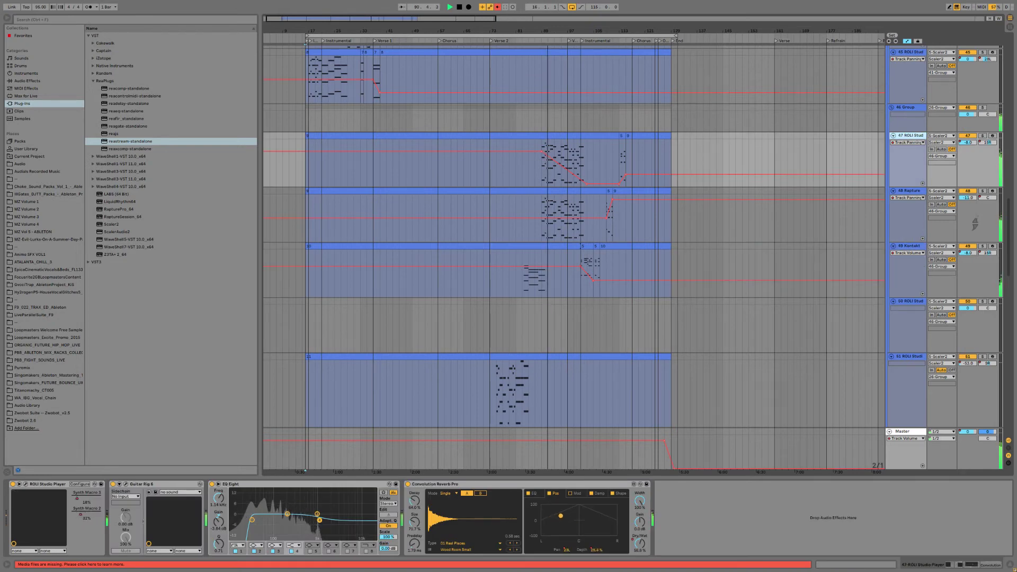
Select track 48 and view the program loaded in its Rapture Pro, along with the panning automation on tracks 47 and 48.
left_click(975, 223)
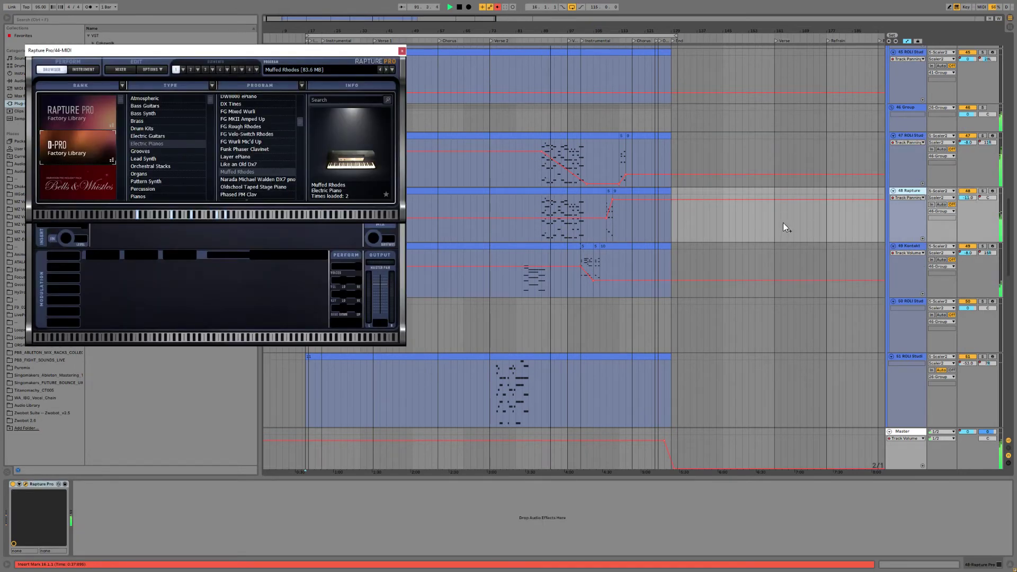
scroll(785, 224, "up", 3)
scroll(794, 264, "up", 3)
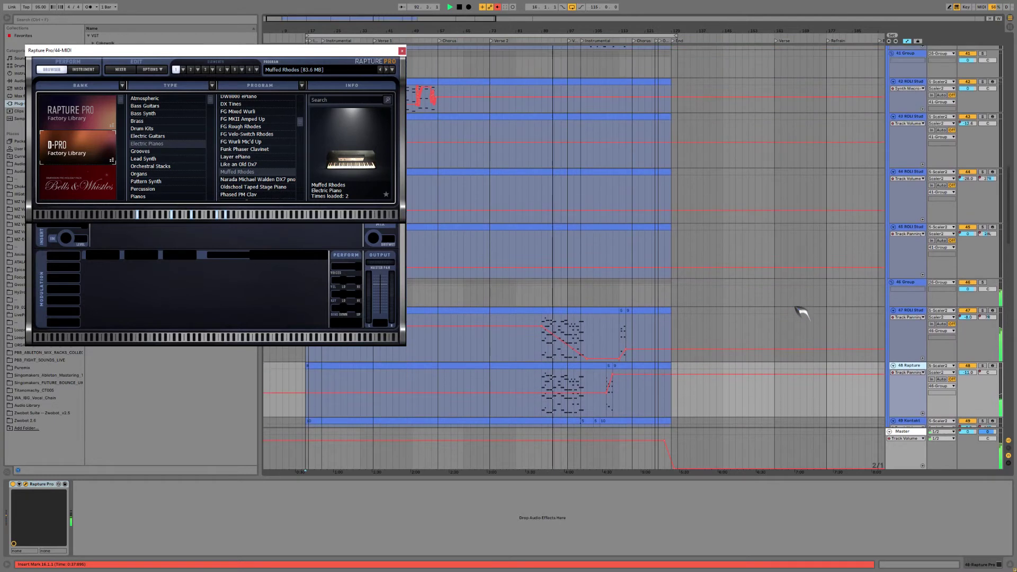
scroll(800, 288, "down", 2)
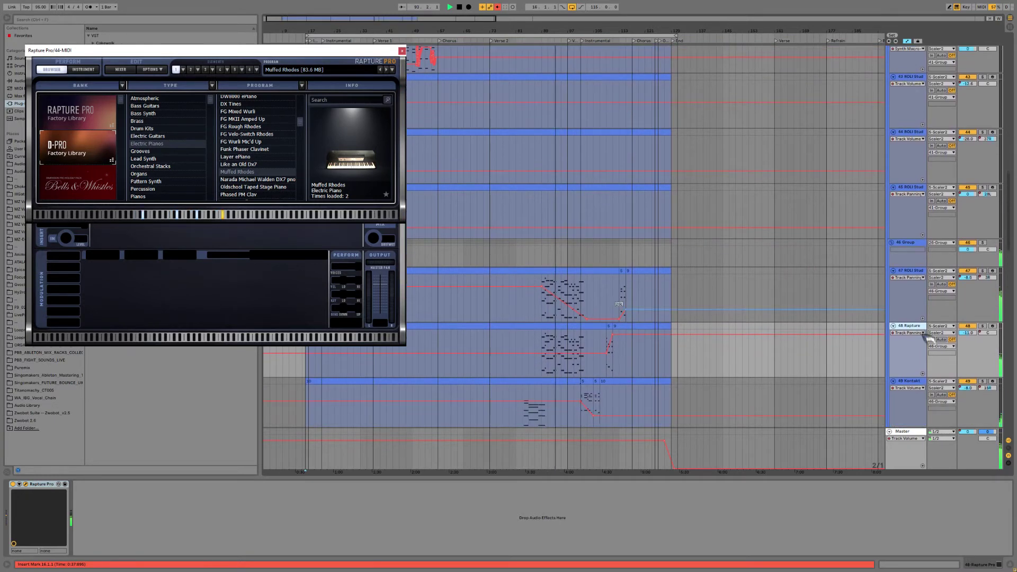
left_click(981, 355)
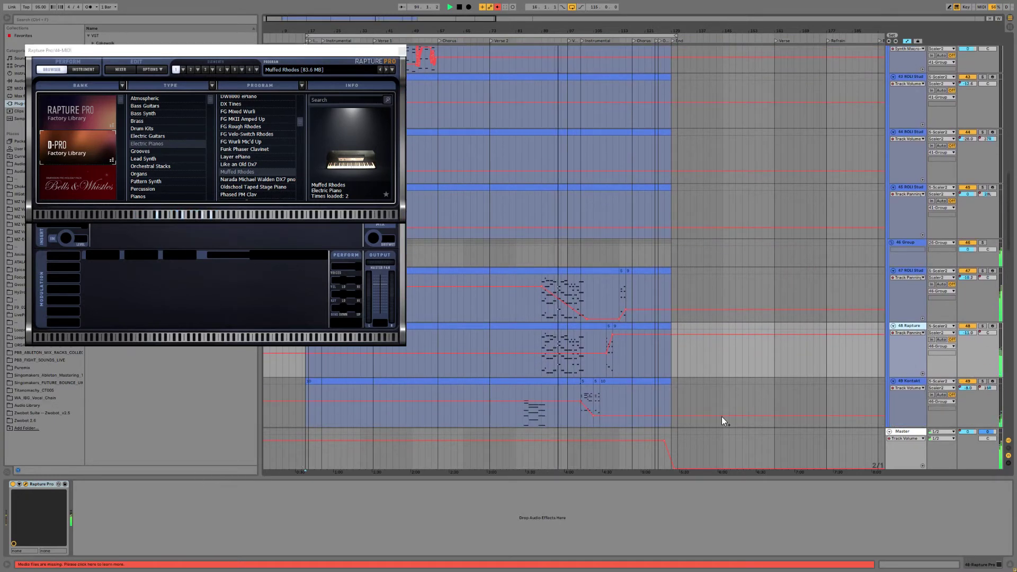
View the sound in track 47's ROLI Studio Player and the program in track 48's Rapture Pro during playback.
left_click(982, 309)
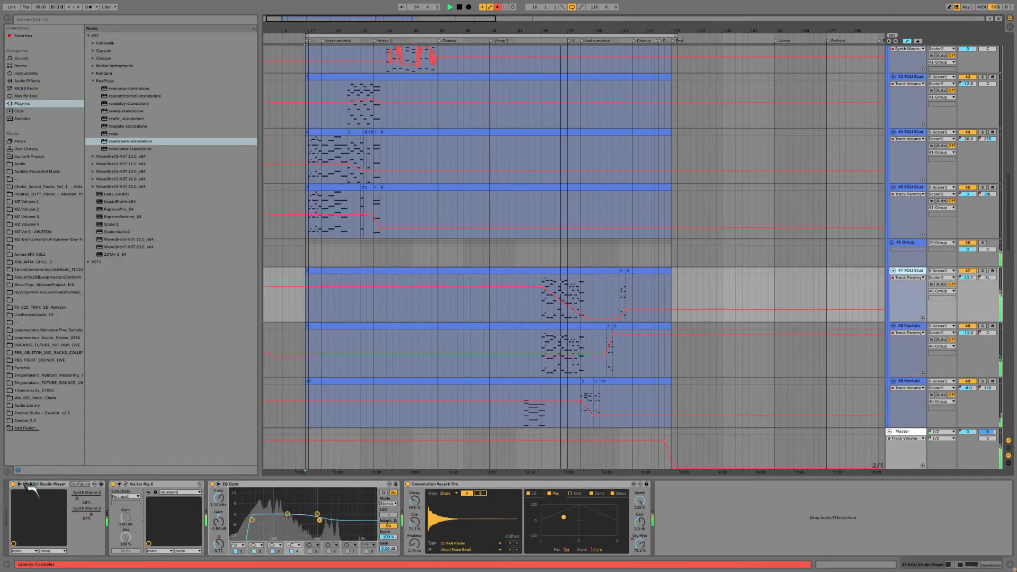
left_click(25, 484)
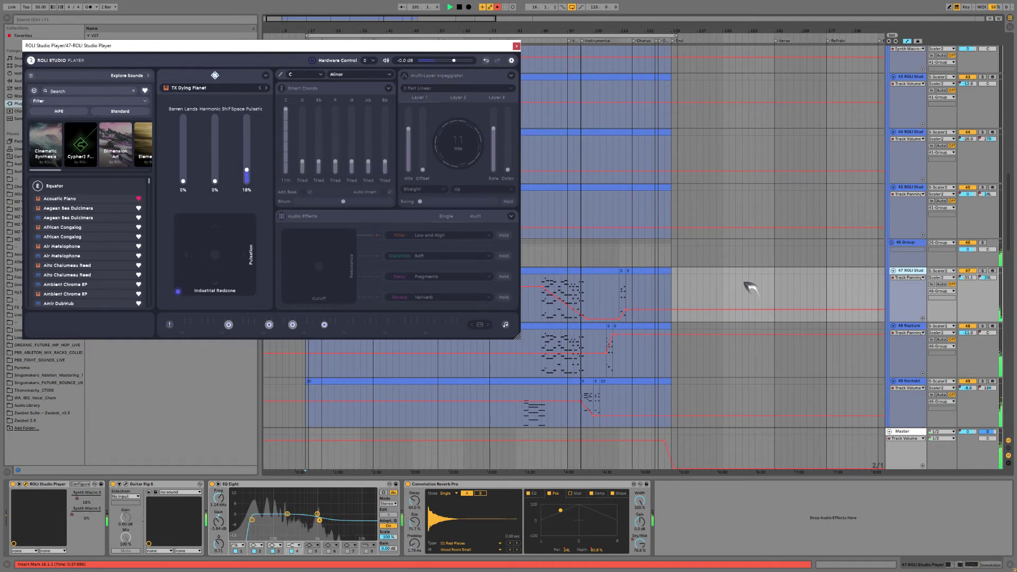
left_click(743, 284)
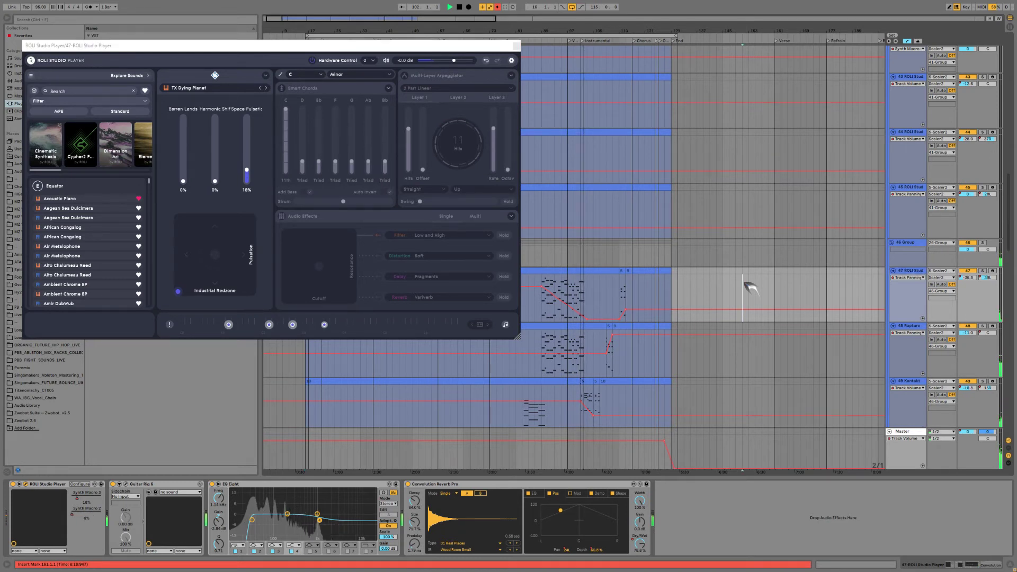
scroll(746, 276, "down", 1)
scroll(755, 274, "down", 6)
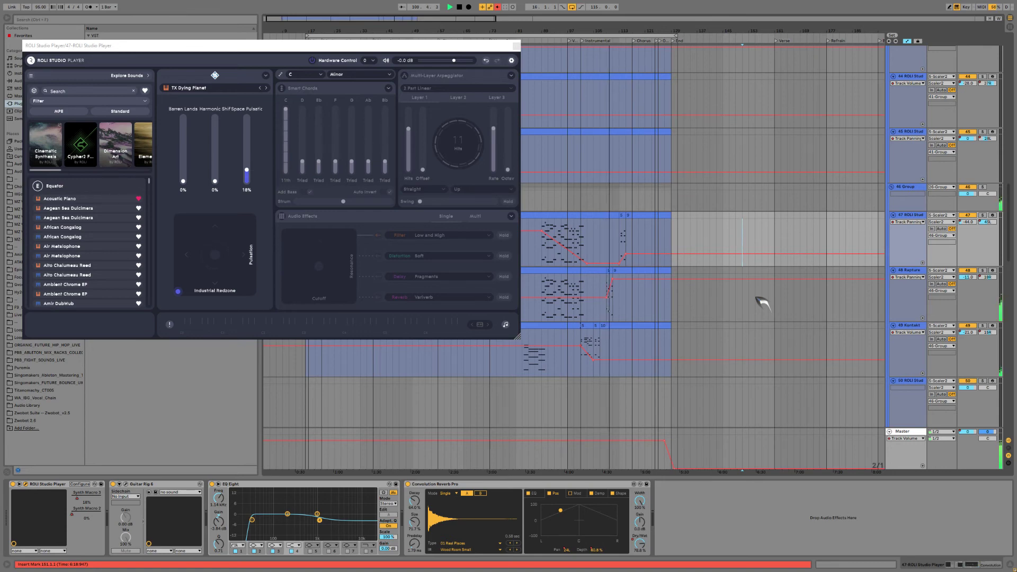
left_click(723, 300)
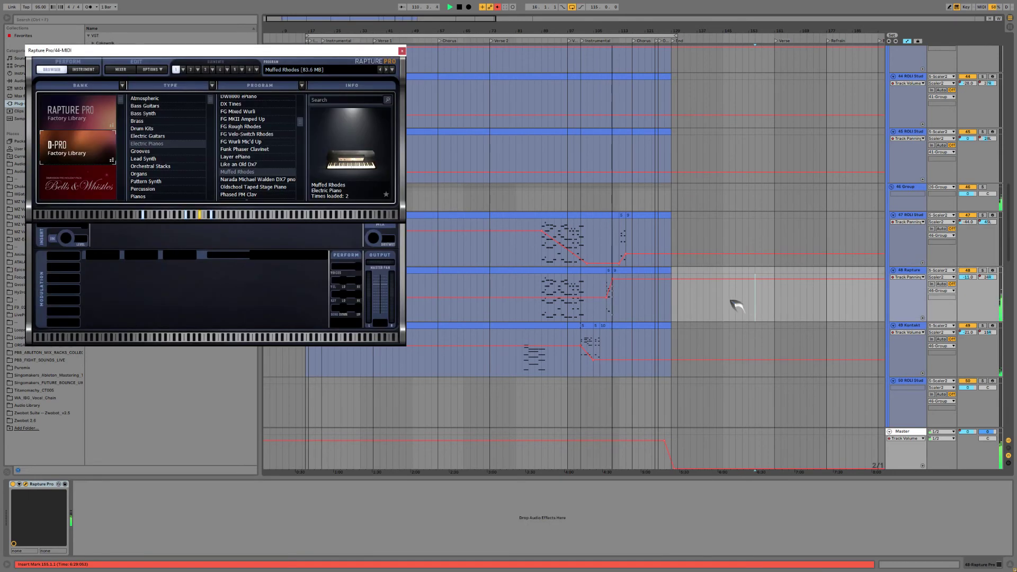
left_click(724, 225)
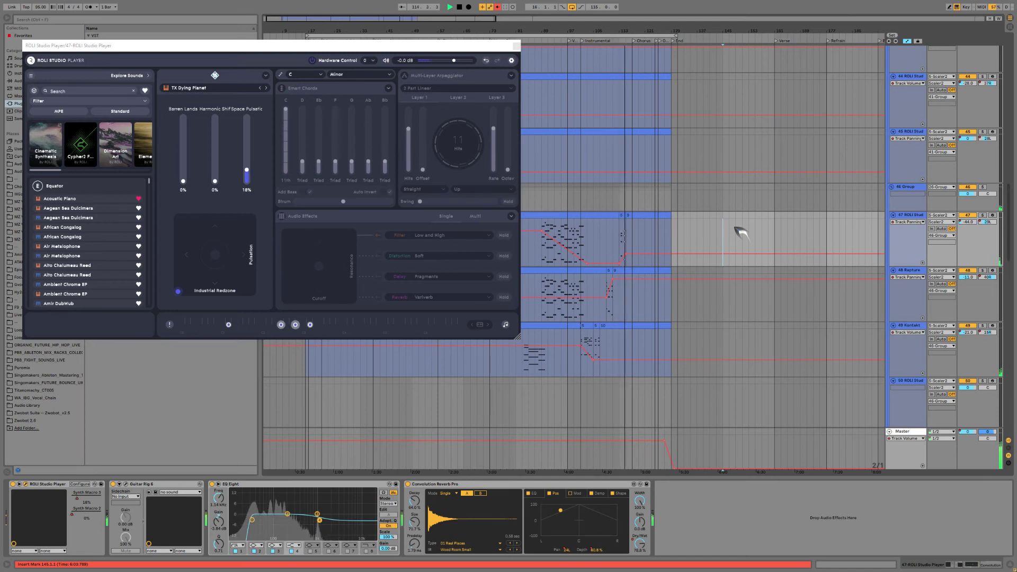
Unfold the ROLI Studio Player tracks 64 and 65 in group 61 to show their clips and automation.
scroll(779, 295, "down", 3)
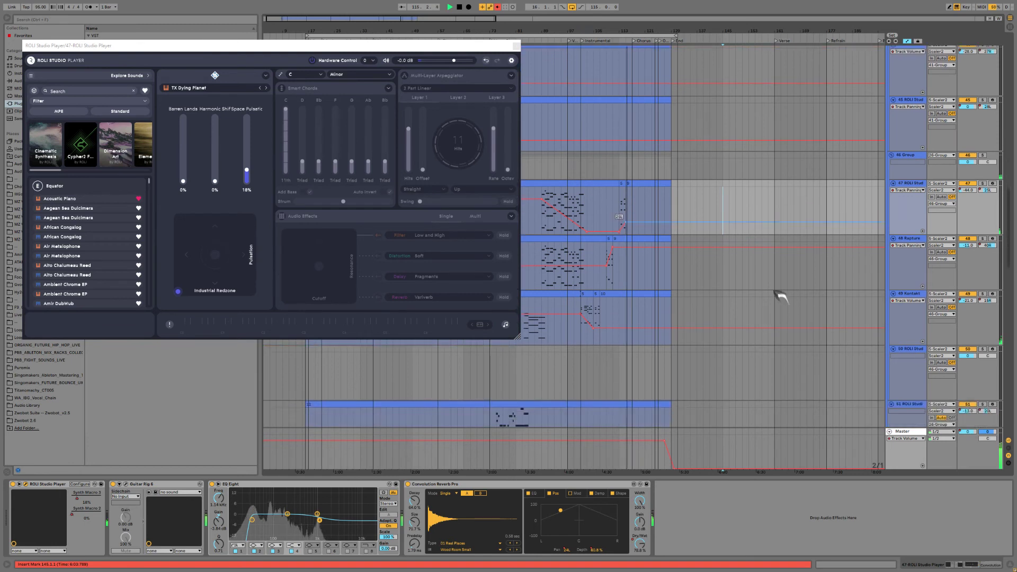
scroll(781, 307, "down", 5)
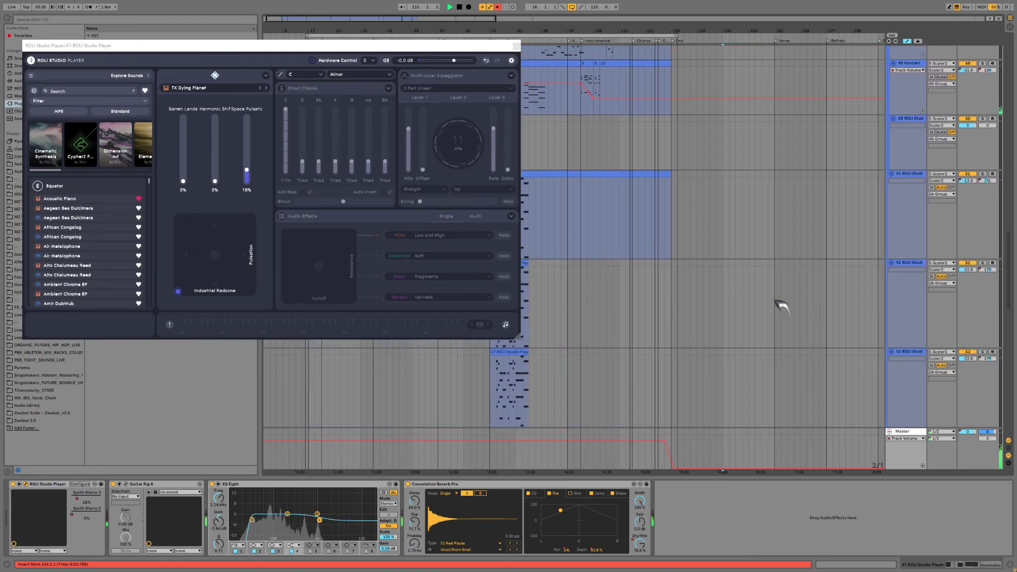
scroll(782, 306, "down", 4)
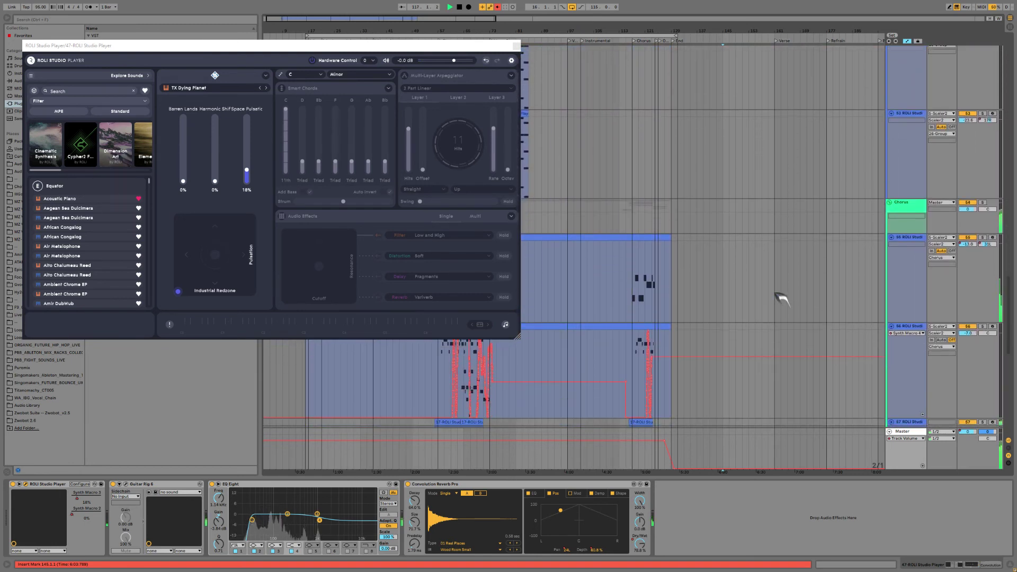
scroll(776, 289, "down", 5)
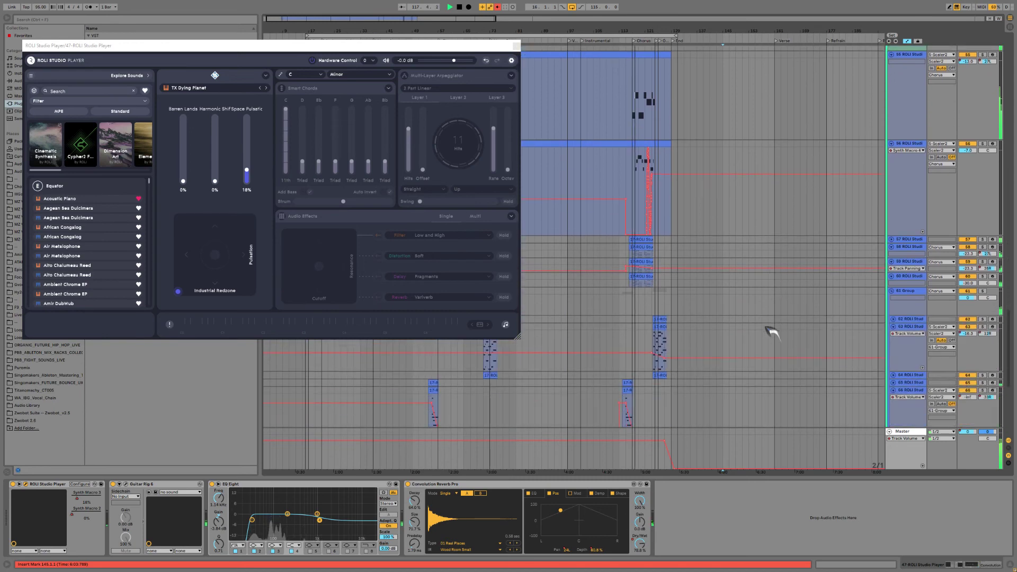
scroll(773, 366, "down", 6)
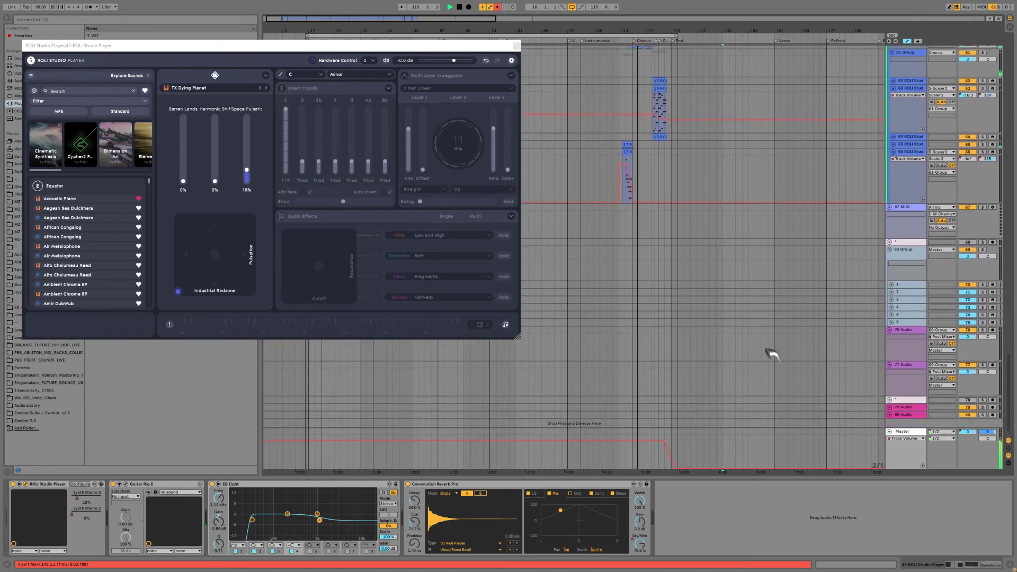
scroll(766, 348, "up", 2)
left_click(984, 245)
scroll(958, 256, "up", 4)
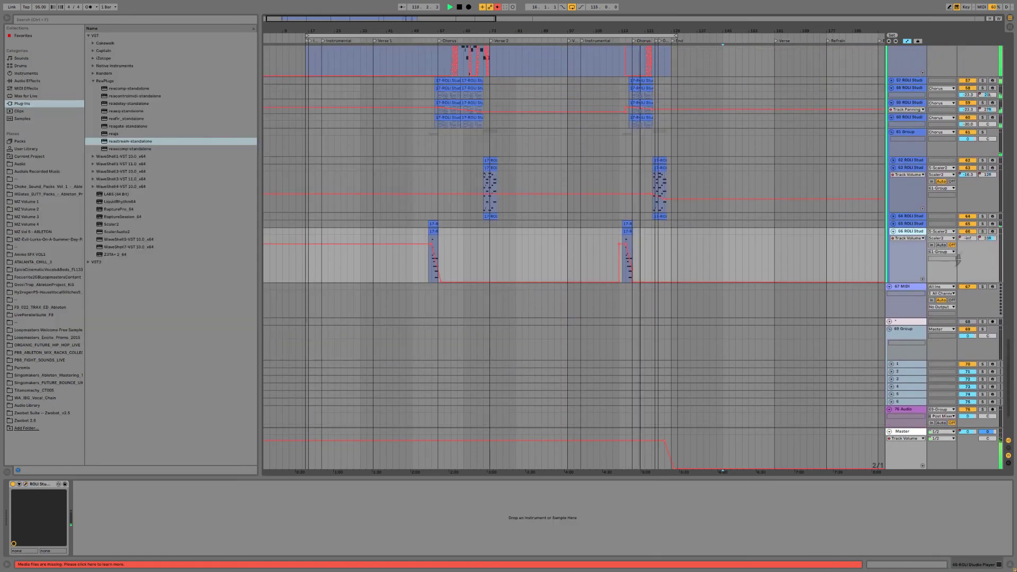
scroll(777, 282, "up", 1)
left_click(960, 243)
left_click(910, 265)
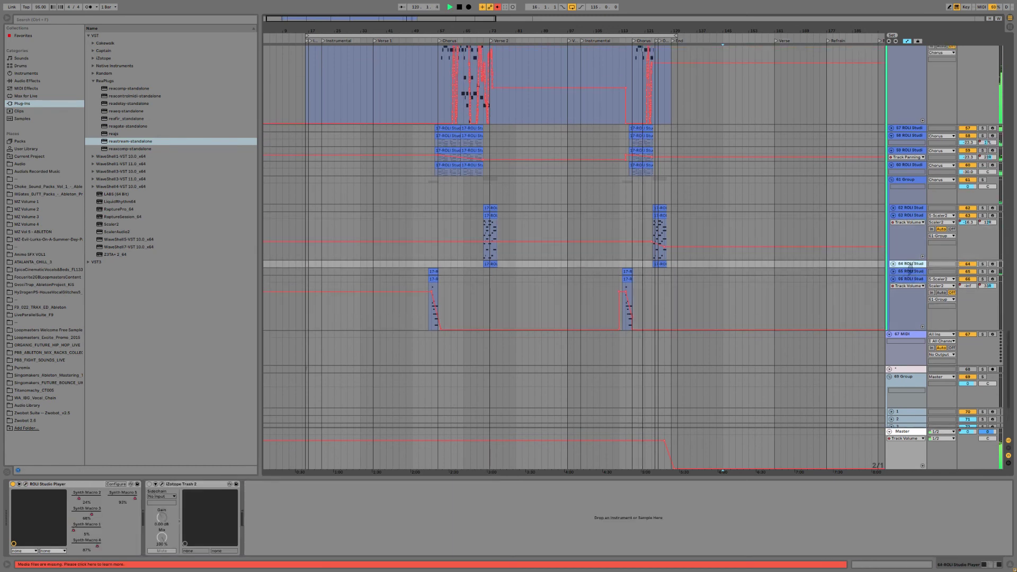
left_click_drag(910, 268, 904, 369)
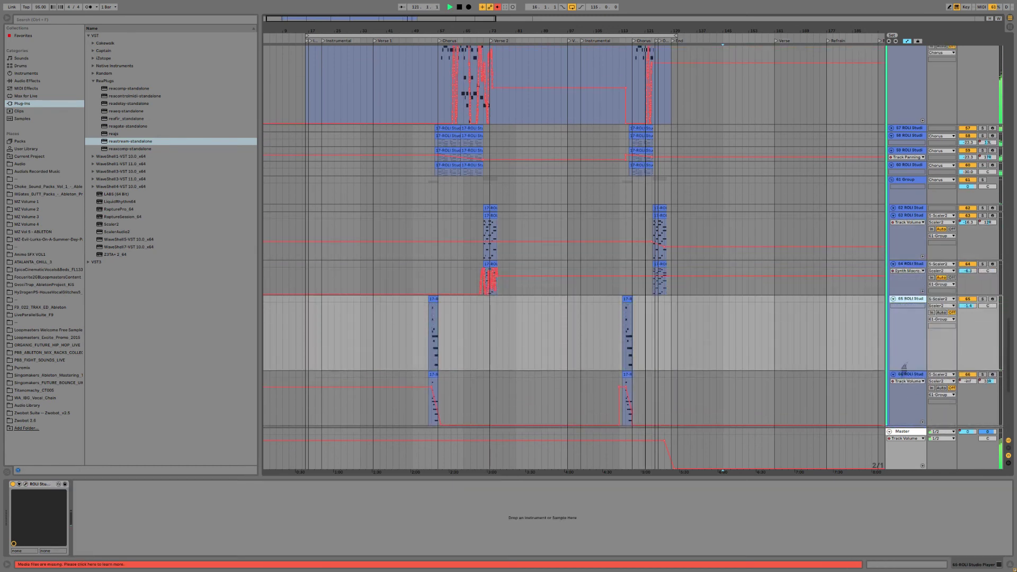
Inspect the device chain on track 63 and the sound in track 56's ROLI Studio Player, closing the plug-in window.
left_click(756, 240)
scroll(756, 254, "up", 4)
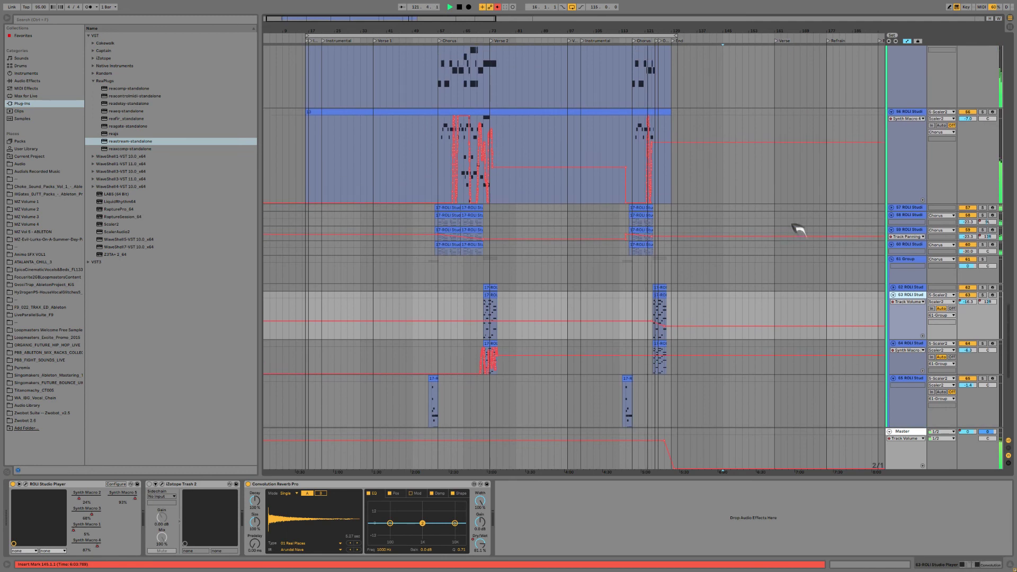
left_click(983, 188)
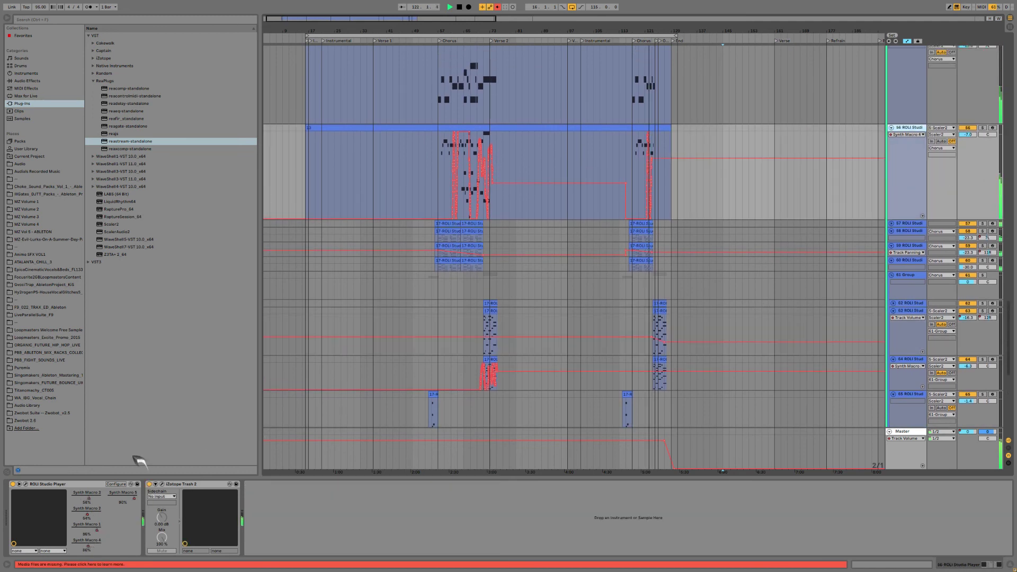
left_click(25, 484)
scroll(769, 329, "up", 2)
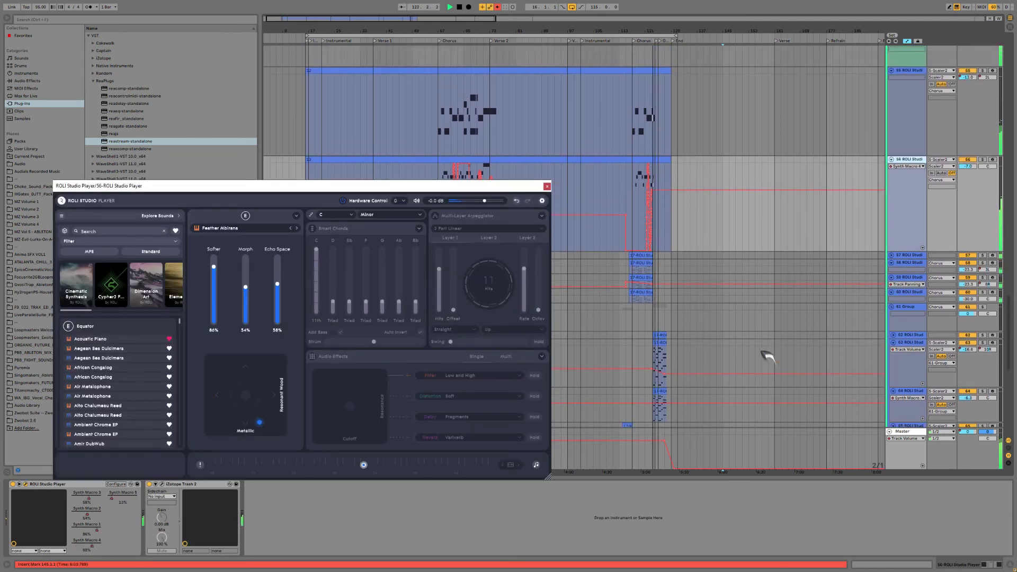
left_click(749, 252)
left_click(547, 187)
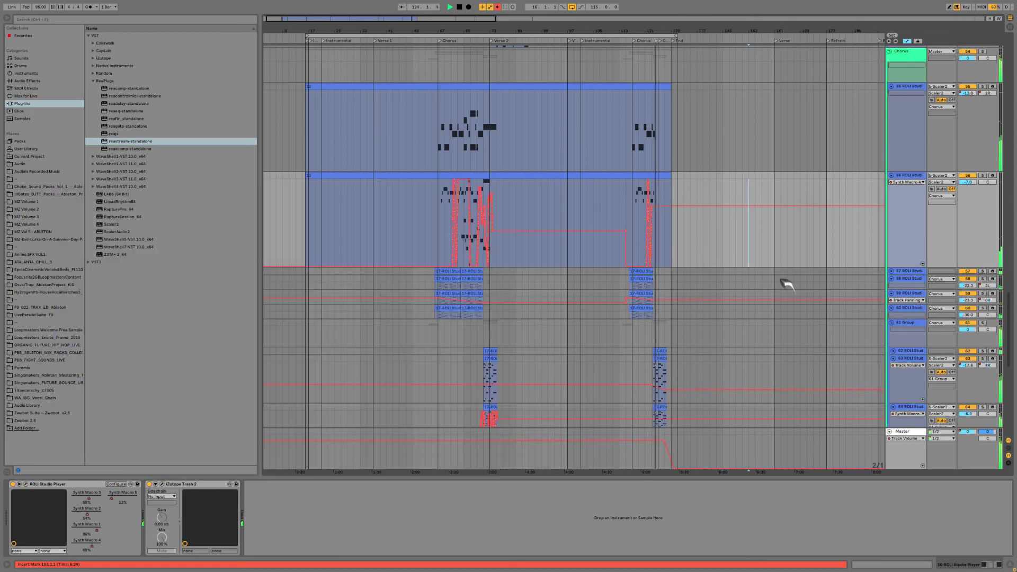
Unfold track 62 in group 61 and view the sound loaded in its ROLI Studio Player.
scroll(786, 284, "down", 6)
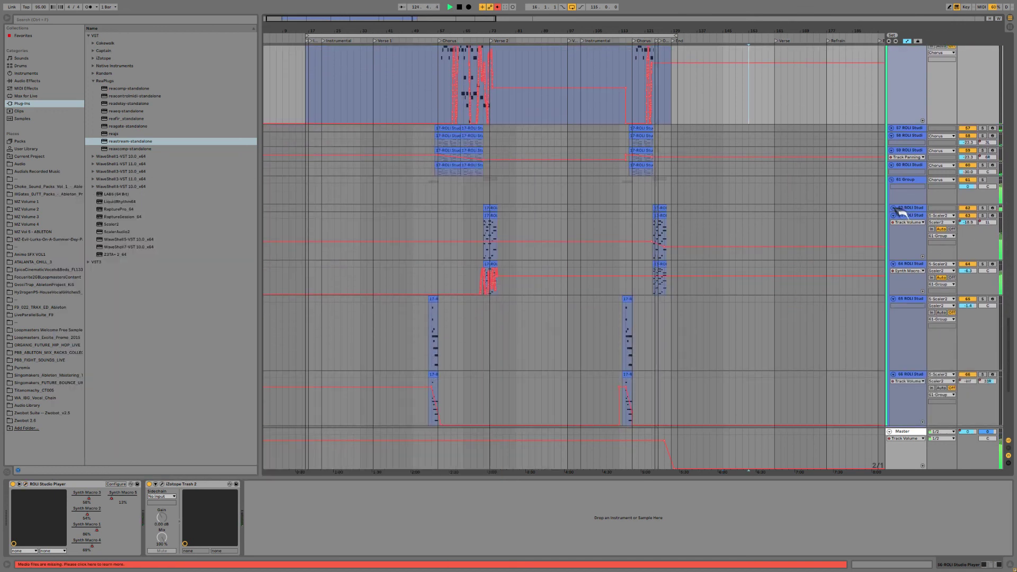
left_click(894, 208)
left_click(906, 208)
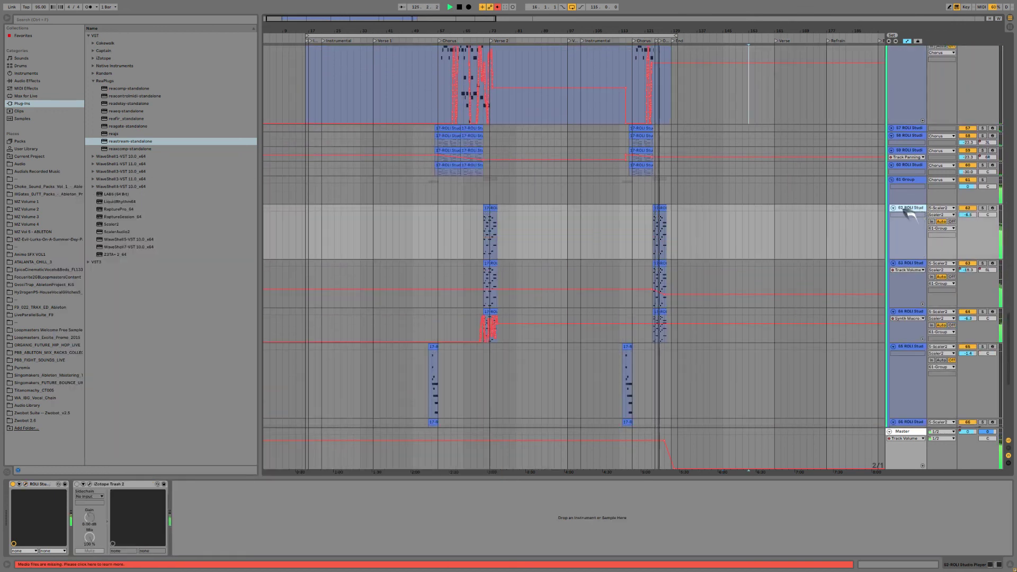
left_click(26, 484)
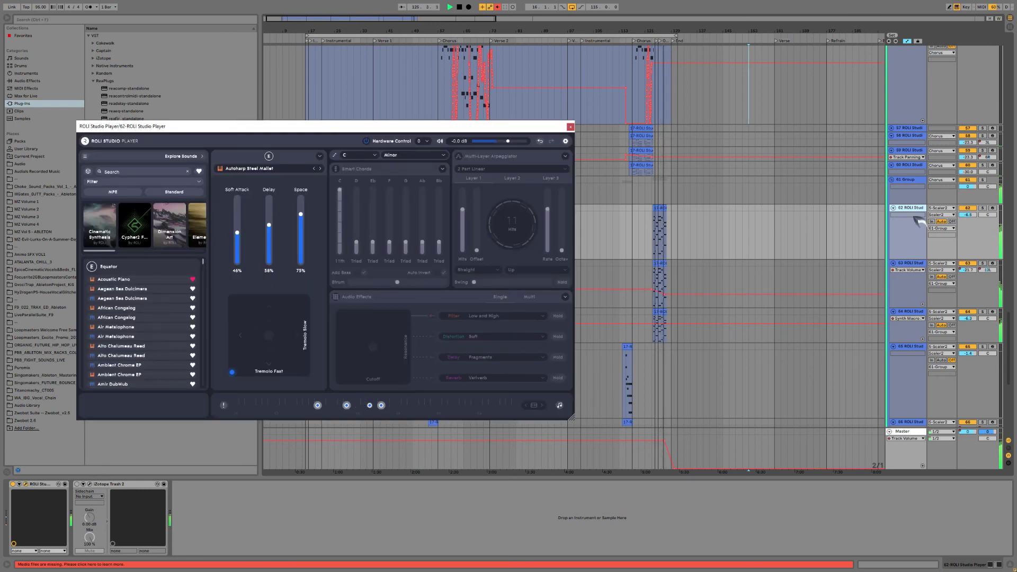
View the sound loaded in track 63's ROLI Studio Player and the device chain on track 64.
left_click(920, 263)
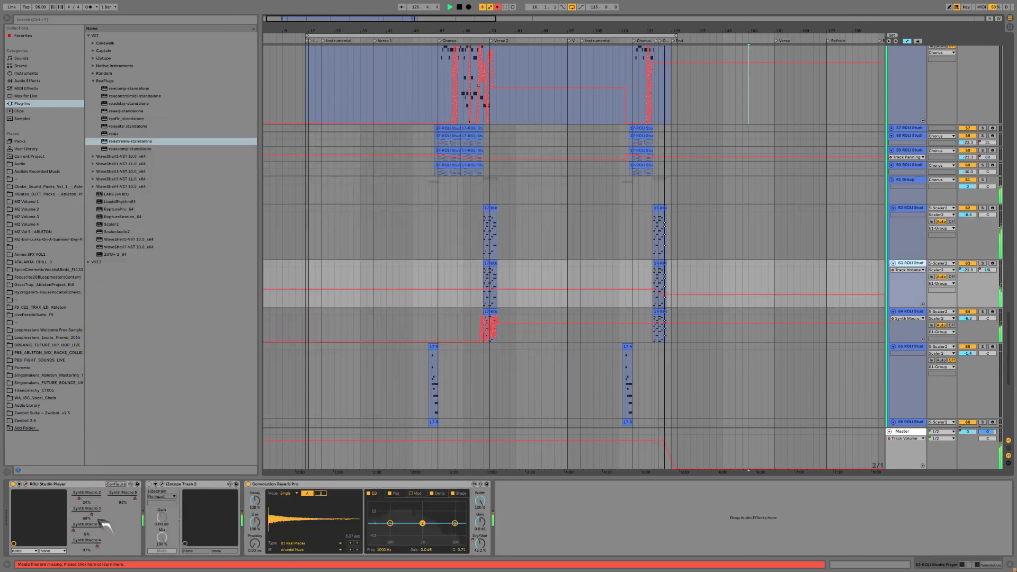
left_click(25, 484)
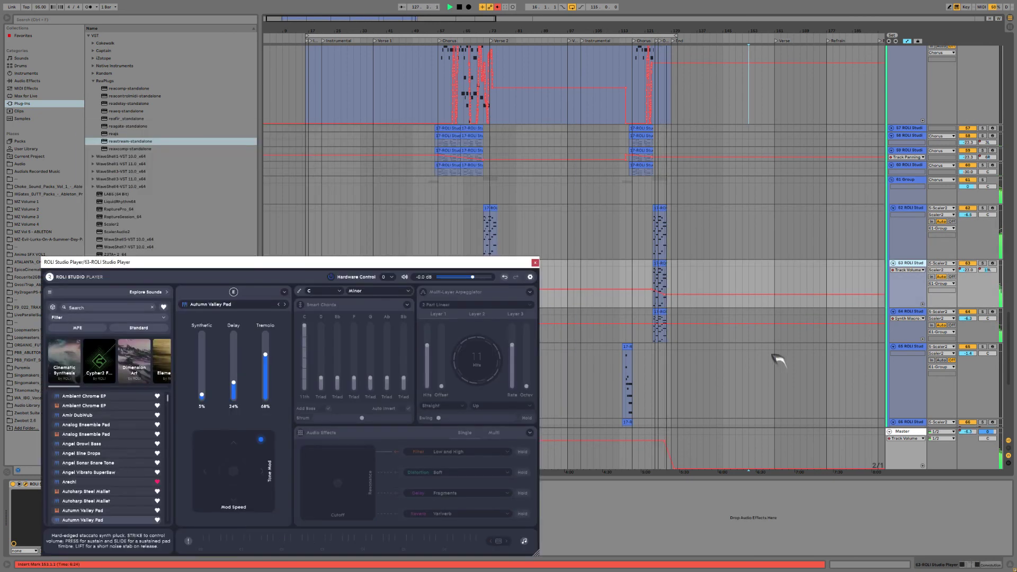
left_click(914, 313)
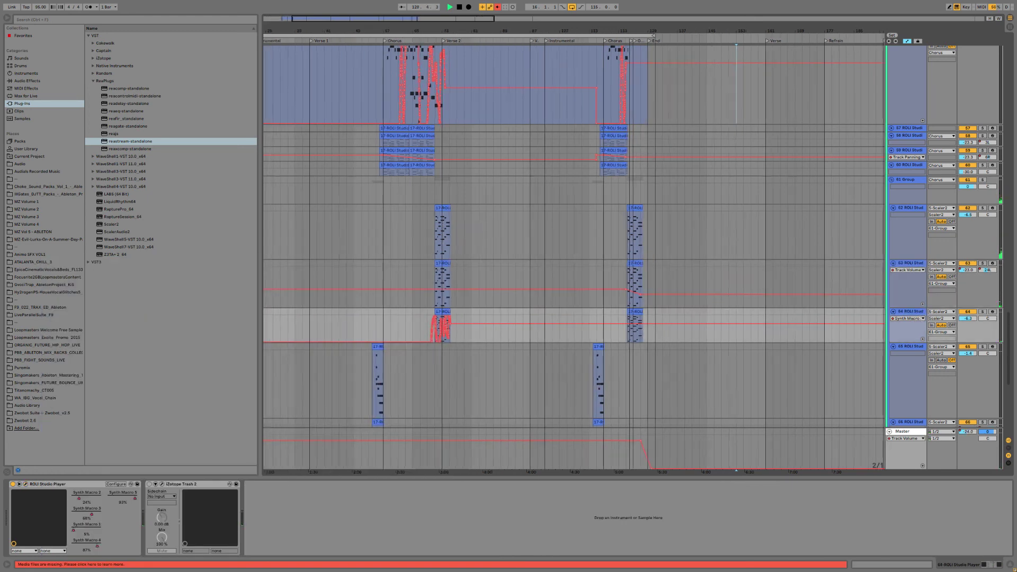
Turn off the arrangement loop so playback continues past the Outro.
left_click_drag(667, 31, 567, 60)
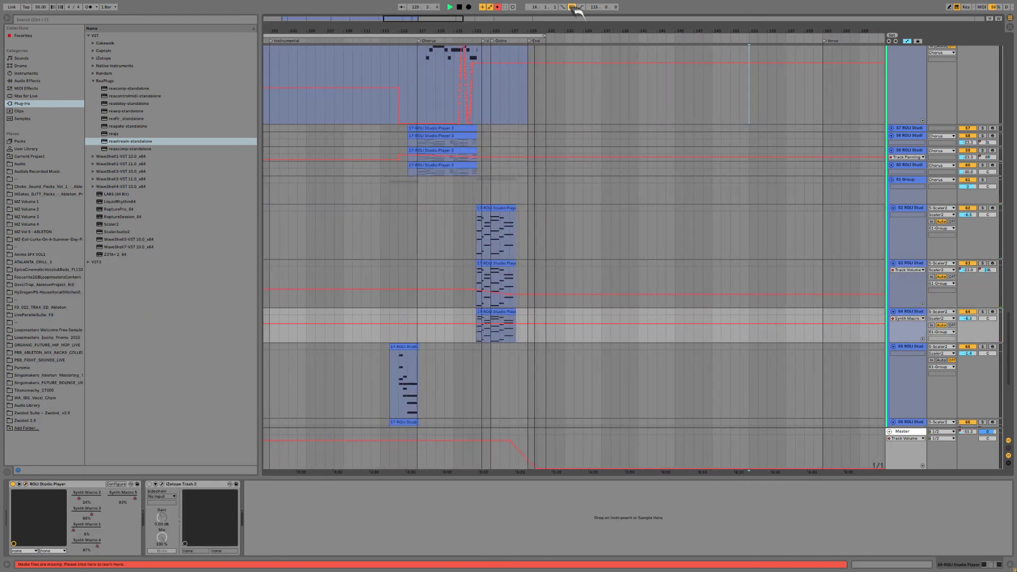
left_click(572, 7)
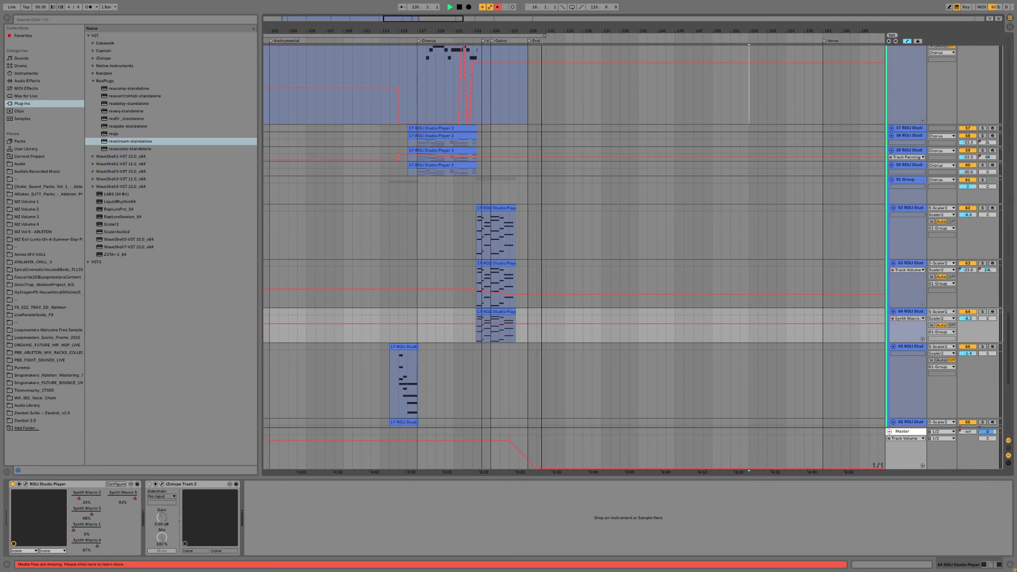